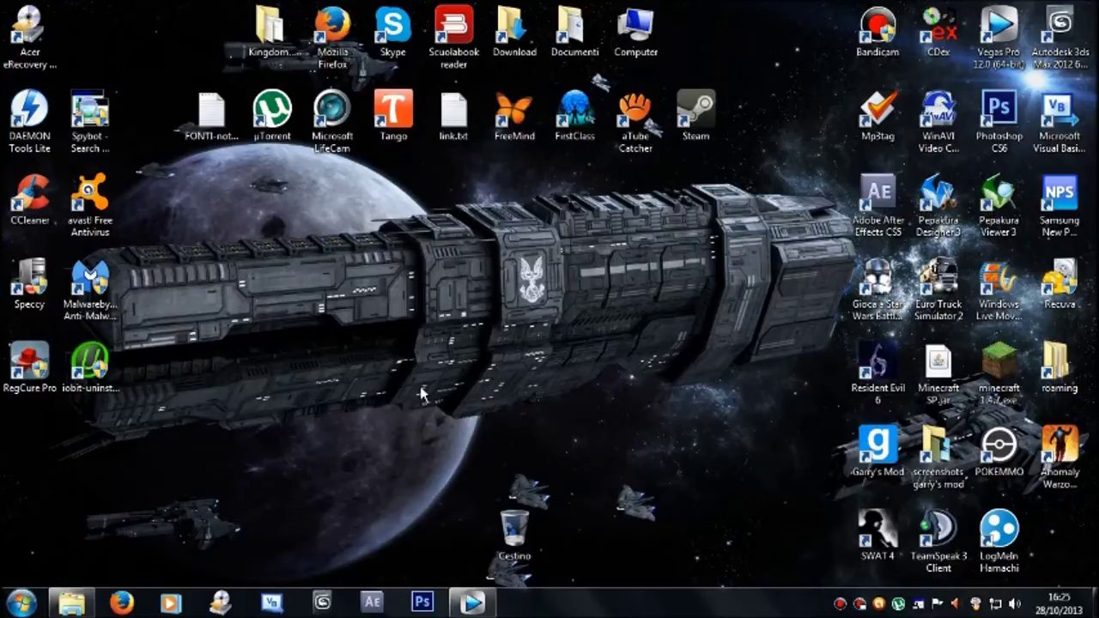
Step: Preview the clip Base Spada Laser Sony Vegas .wmv from the temporanea folder and put the folder window away
left_click(72, 603)
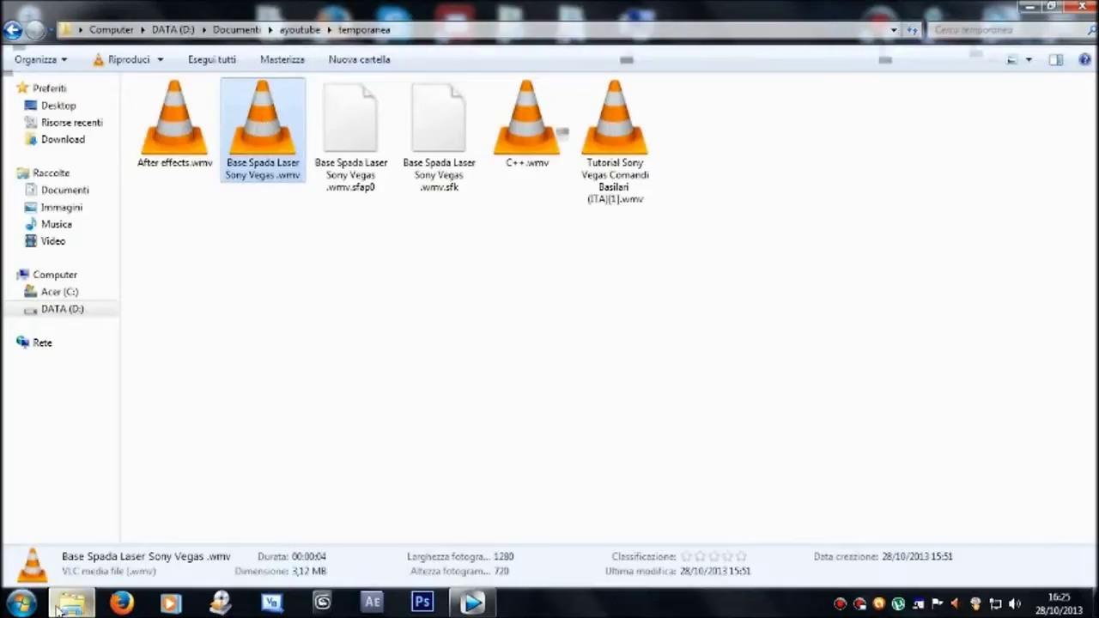
double_click(283, 151)
left_click(319, 437)
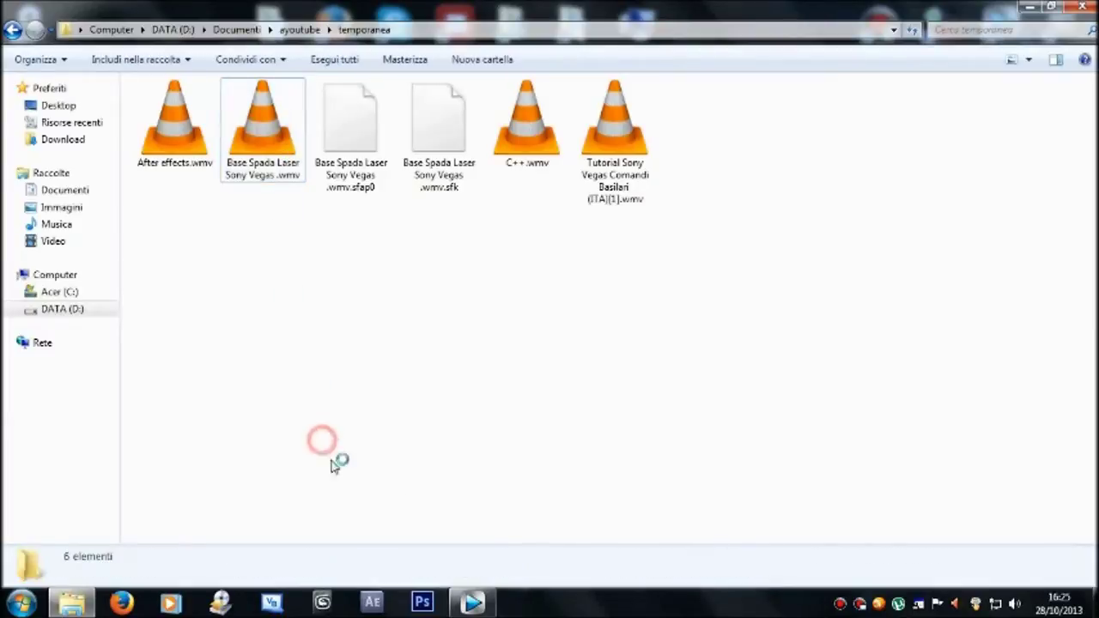
left_click(1031, 9)
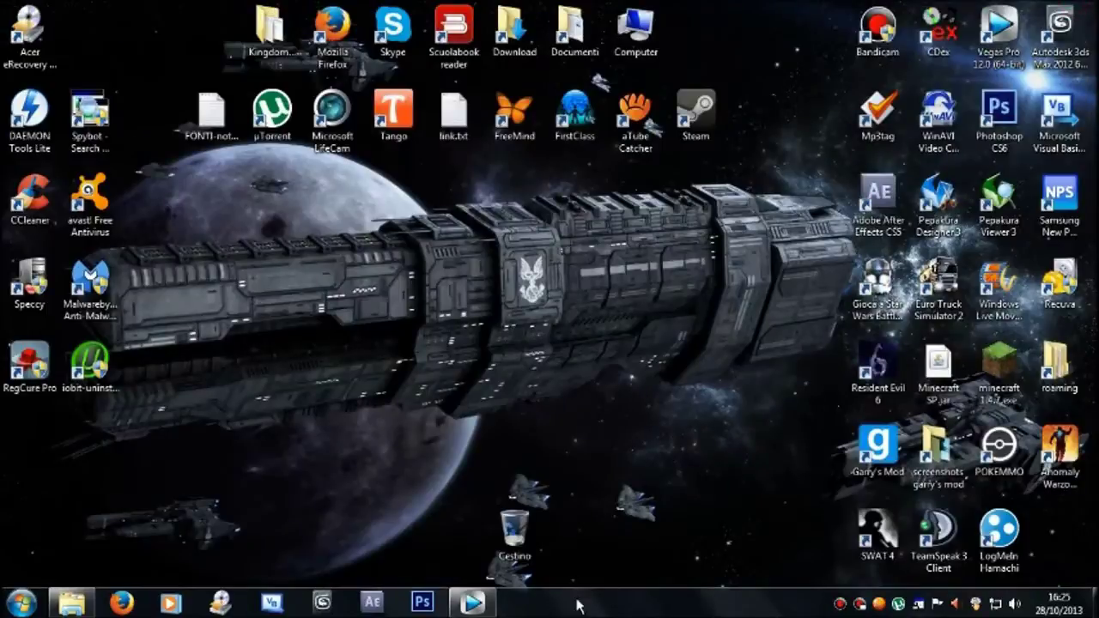
Step: Add Base Spada Laser Sony Vegas .wmv from the temporanea folder to the start of the empty Vegas Pro timeline
left_click(473, 604)
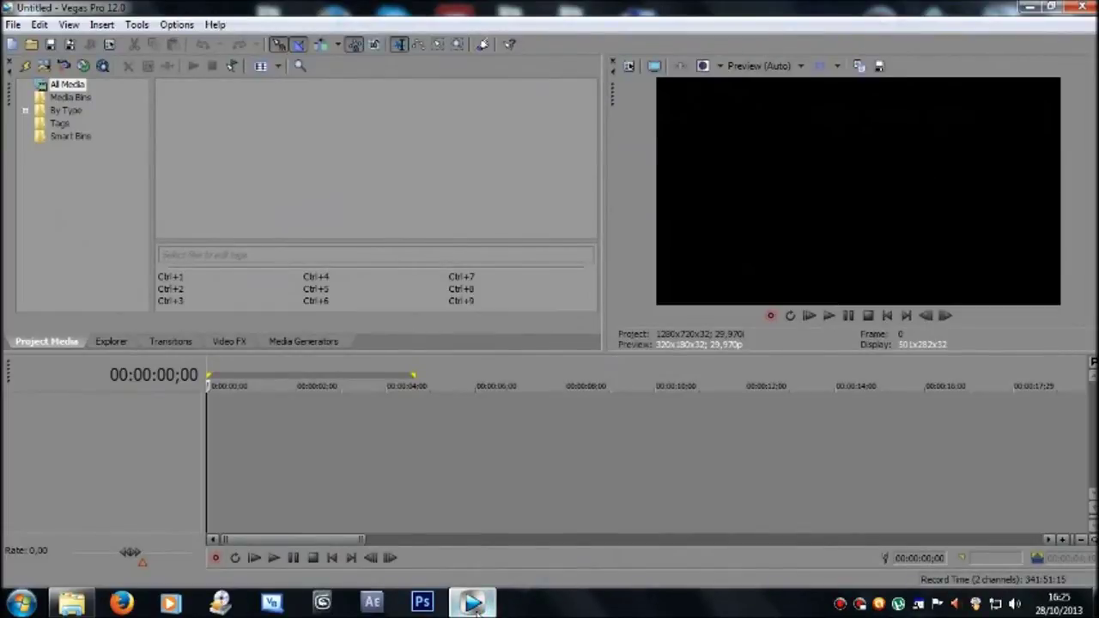
left_click(473, 603)
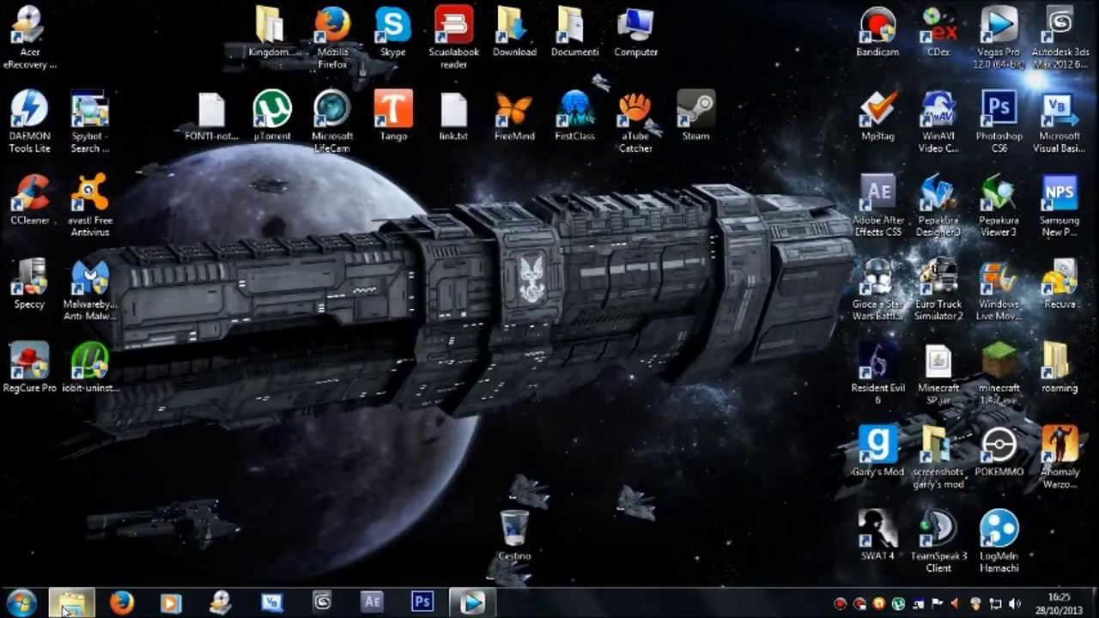
left_click(72, 603)
left_click_drag(240, 105, 208, 422)
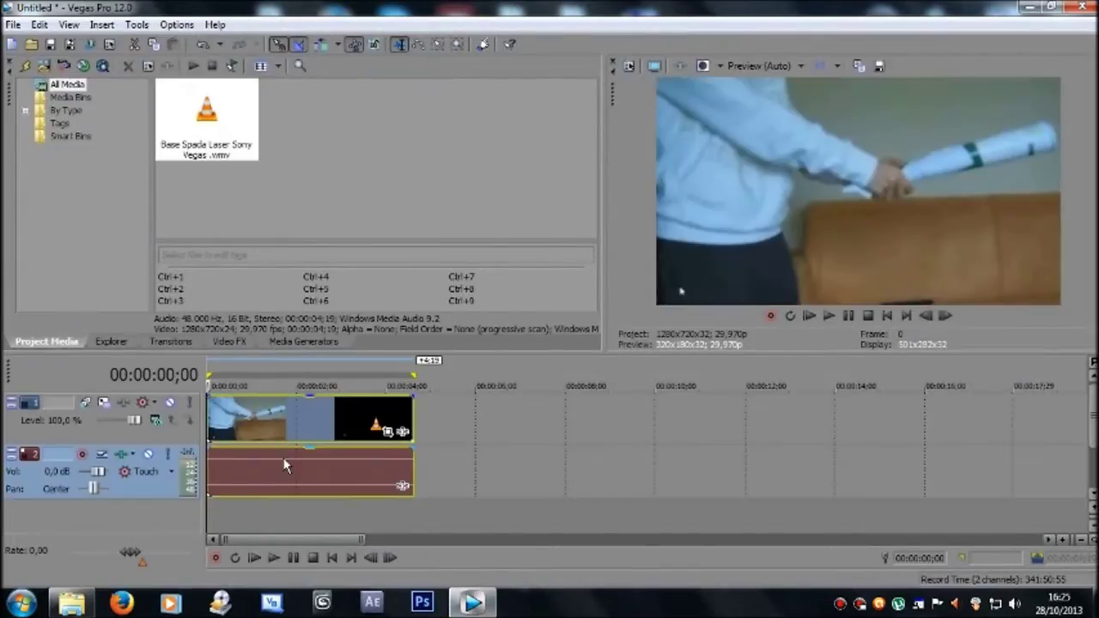
Step: Trim the end of the video and audio clip back to 00:00:03;20 to shorten the closing VLC cone section
left_click(392, 378)
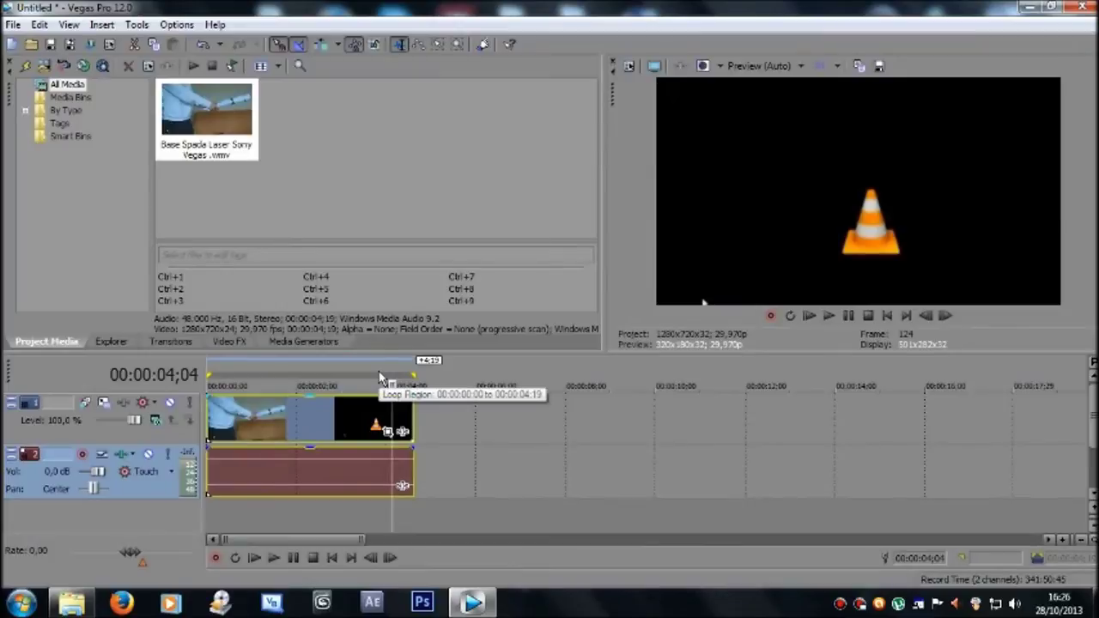
left_click(371, 379)
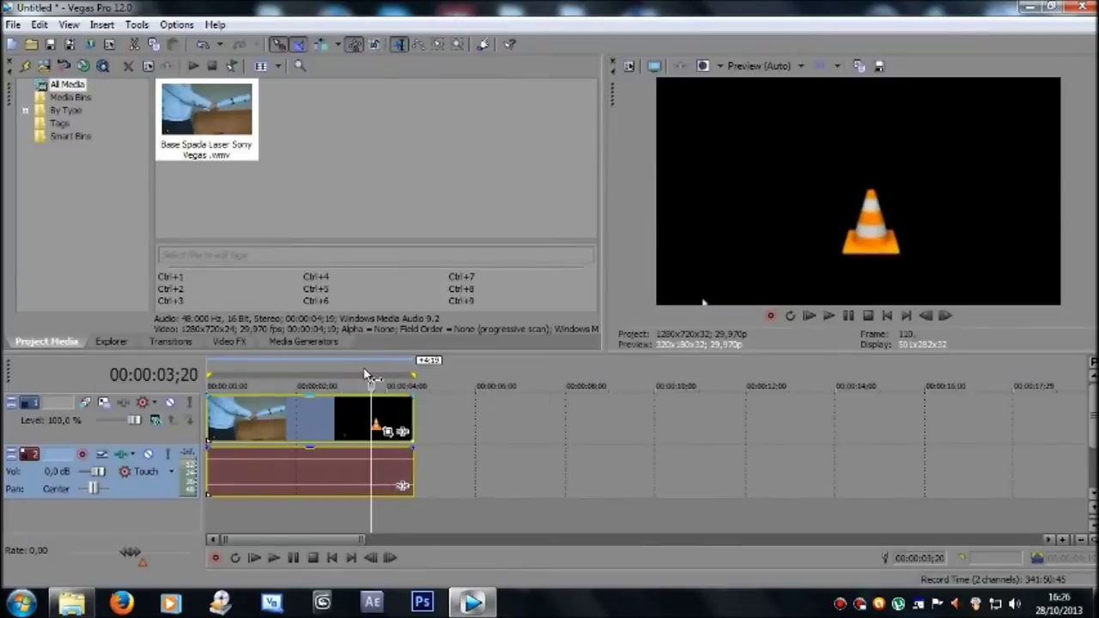
left_click_drag(413, 415, 371, 414)
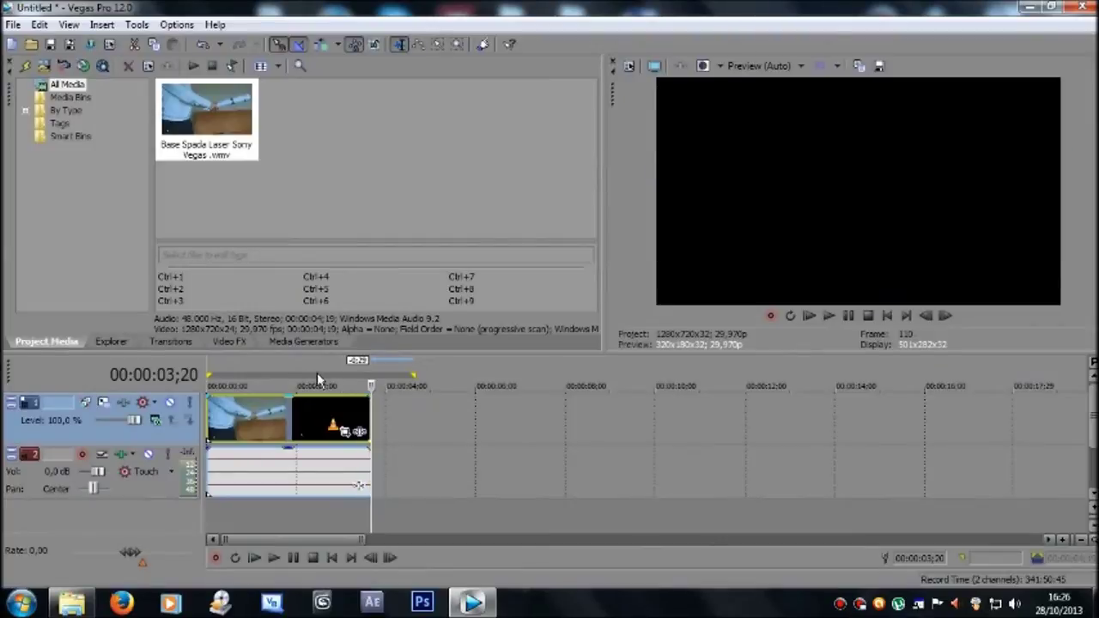
left_click(269, 376)
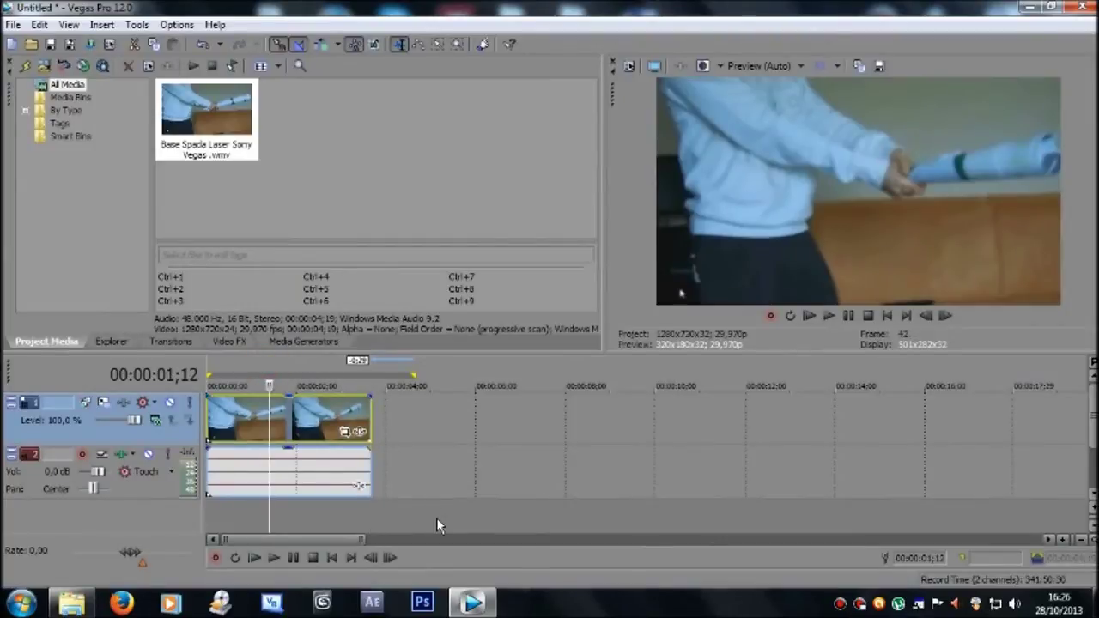
Step: Insert a new video track above the footage and return the playhead to 00:00:00;00
right_click(429, 411)
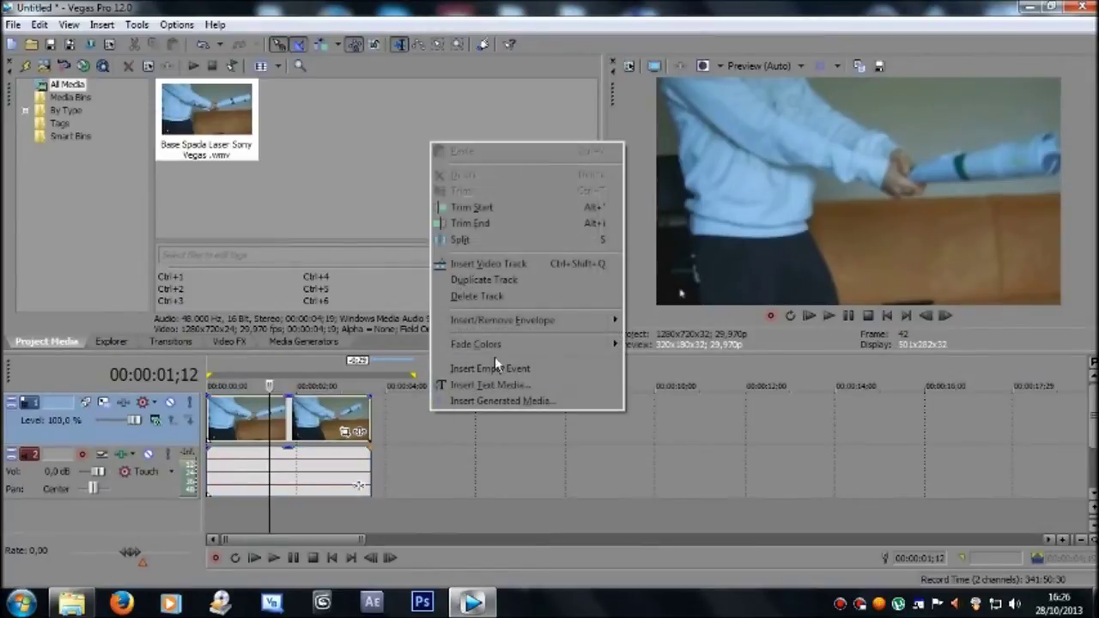
left_click(478, 271)
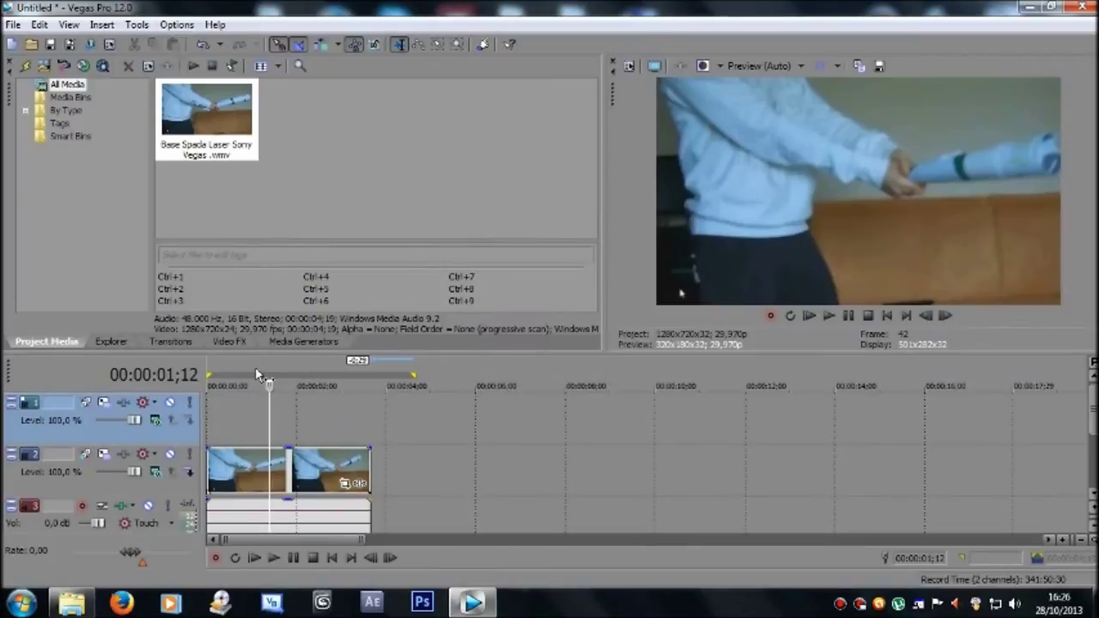
left_click(211, 371)
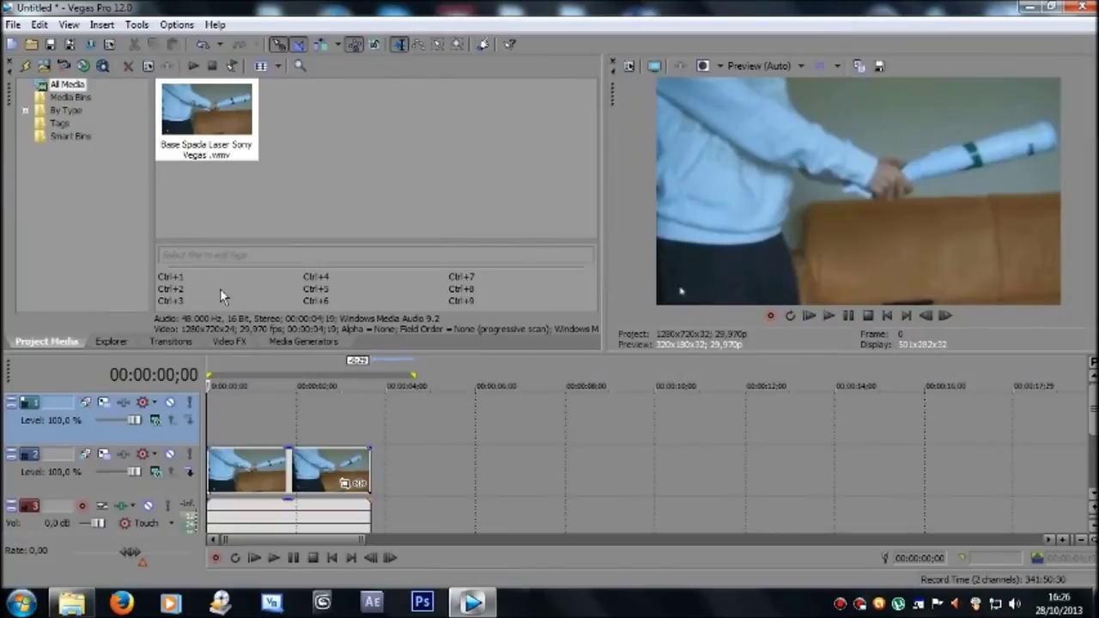
Step: Place a Blue Solid Color at the start of the new track and trim it to end with the video clip
left_click(282, 344)
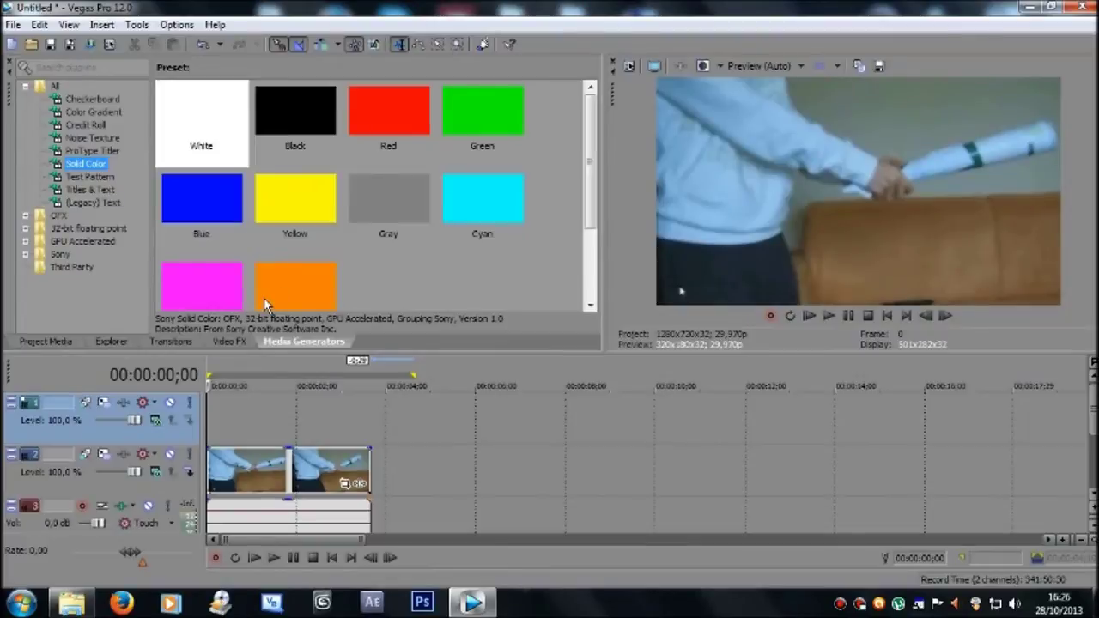
left_click(176, 192)
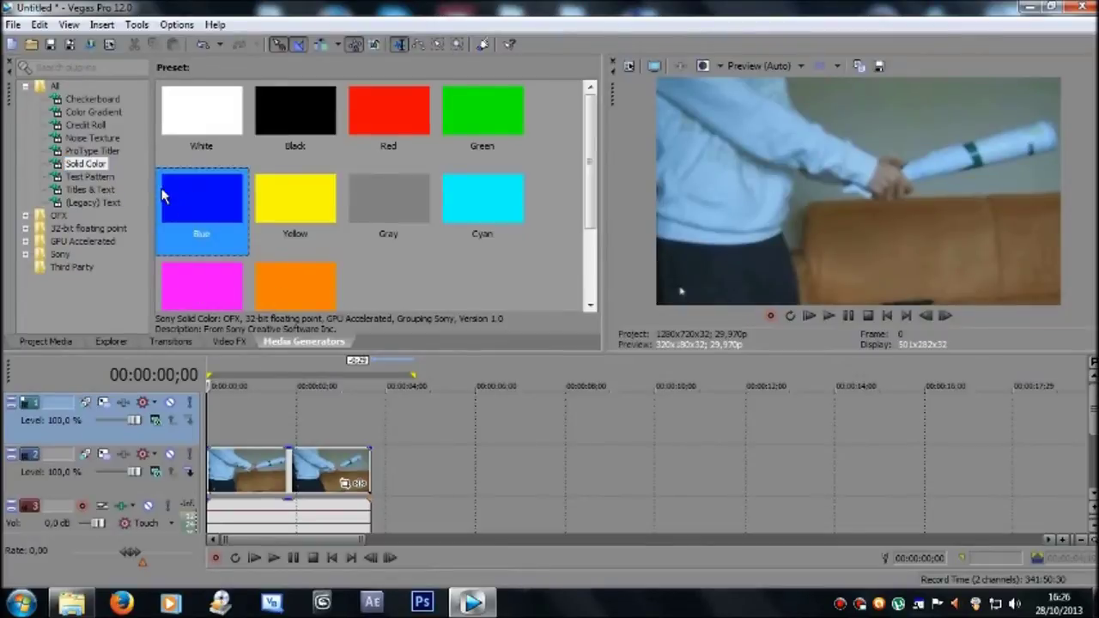
left_click_drag(172, 235, 214, 424)
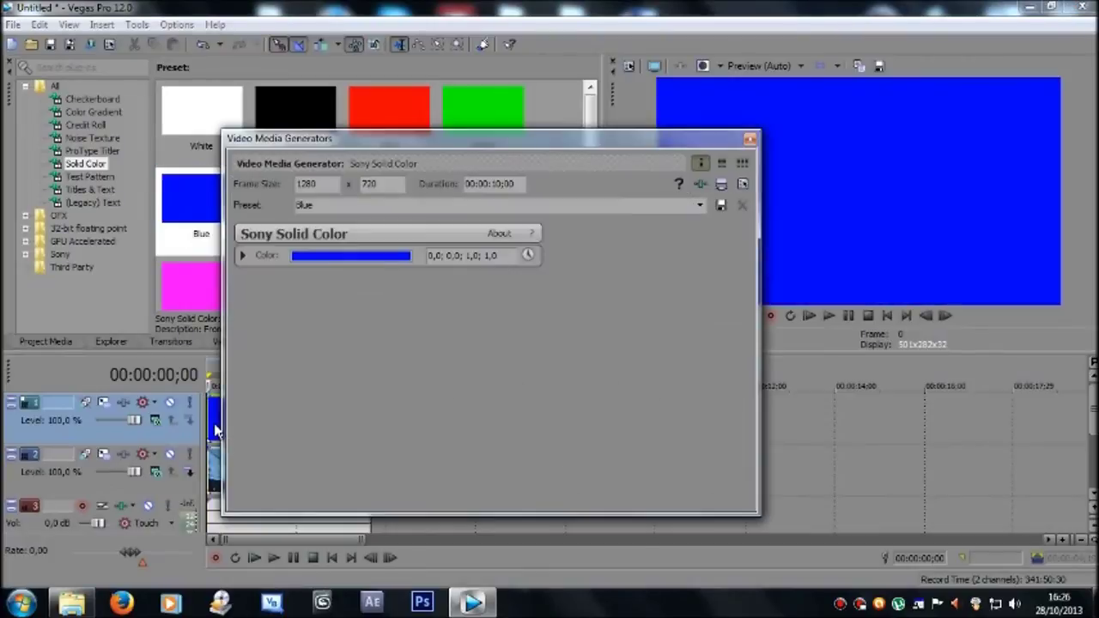
left_click(750, 139)
left_click_drag(654, 411, 370, 416)
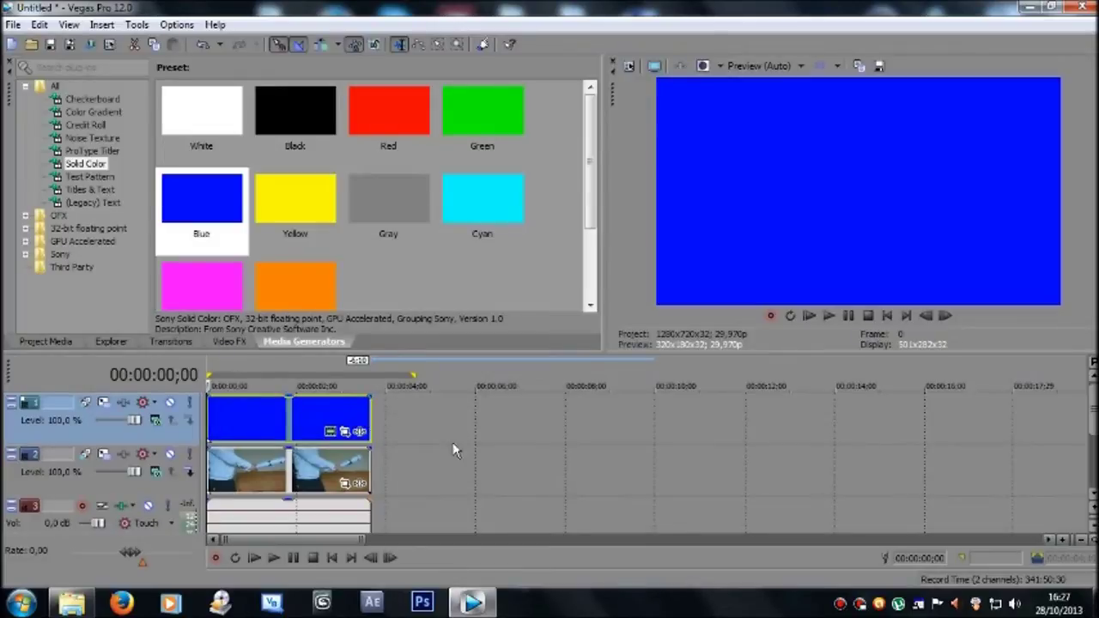
Step: Enable the mask in the blue event's Event Pan/Crop and draw a closed four-point, roughly rectangular mask with the Anchor Creation tool
left_click(344, 431)
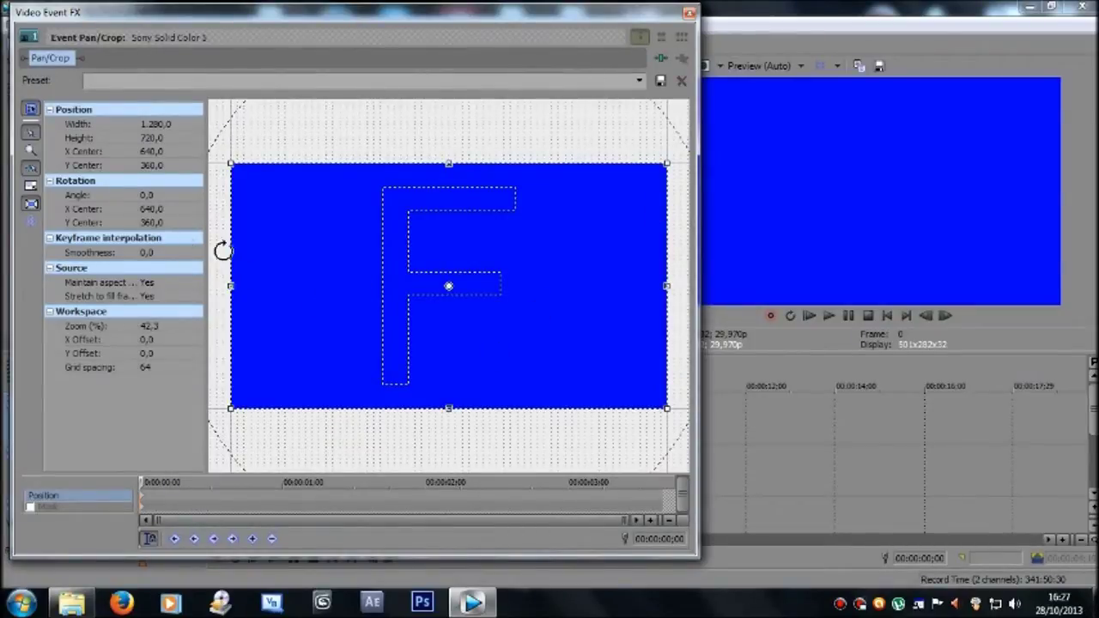
left_click(30, 507)
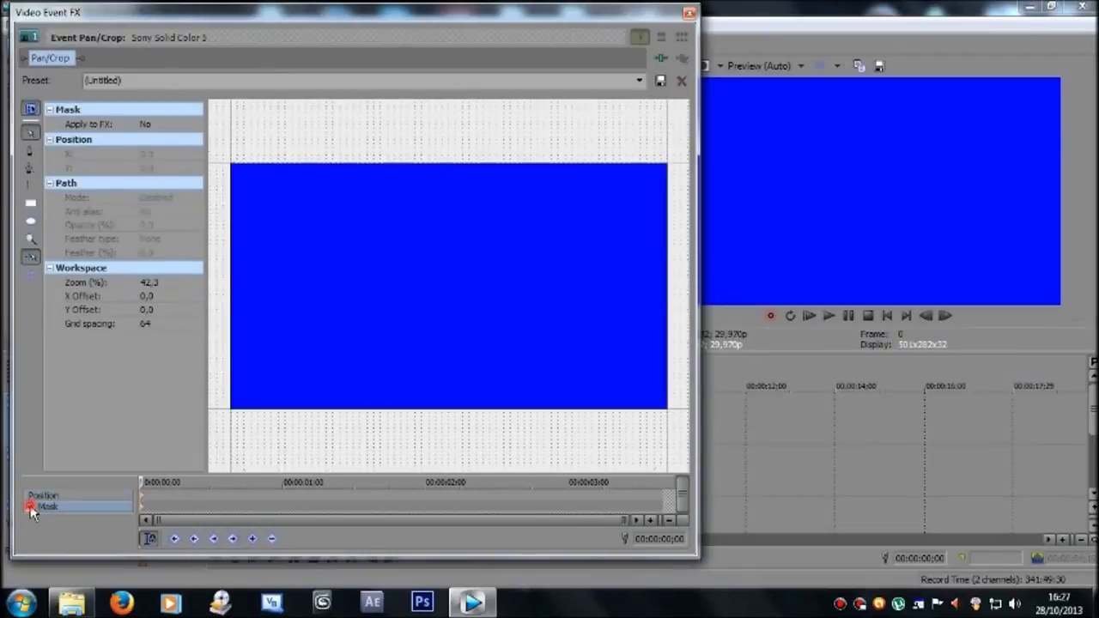
left_click(29, 150)
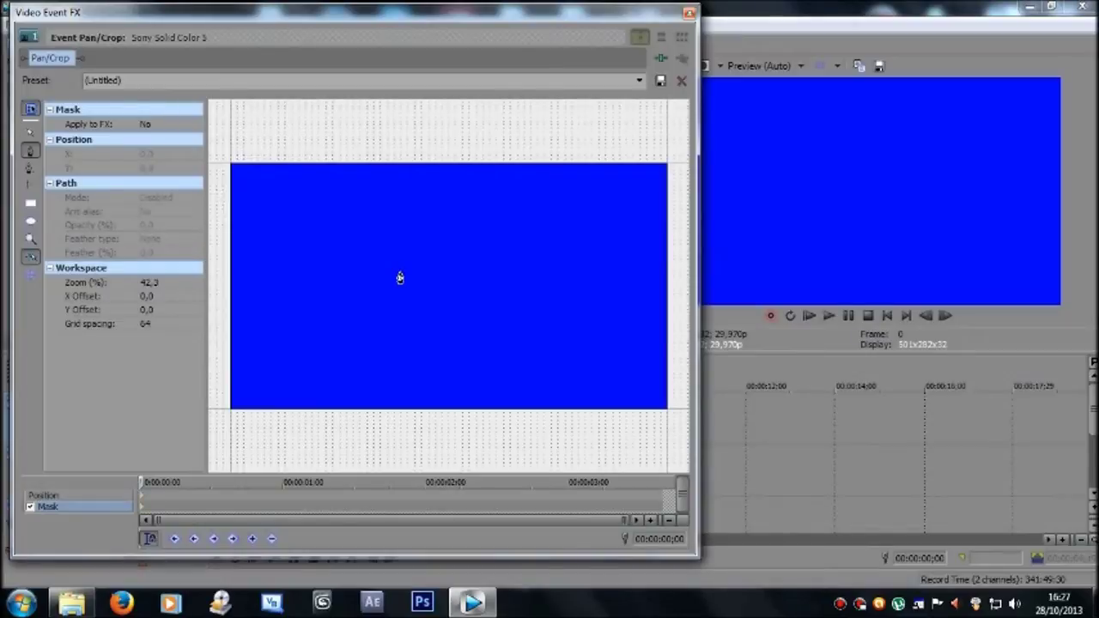
left_click(415, 210)
left_click(561, 212)
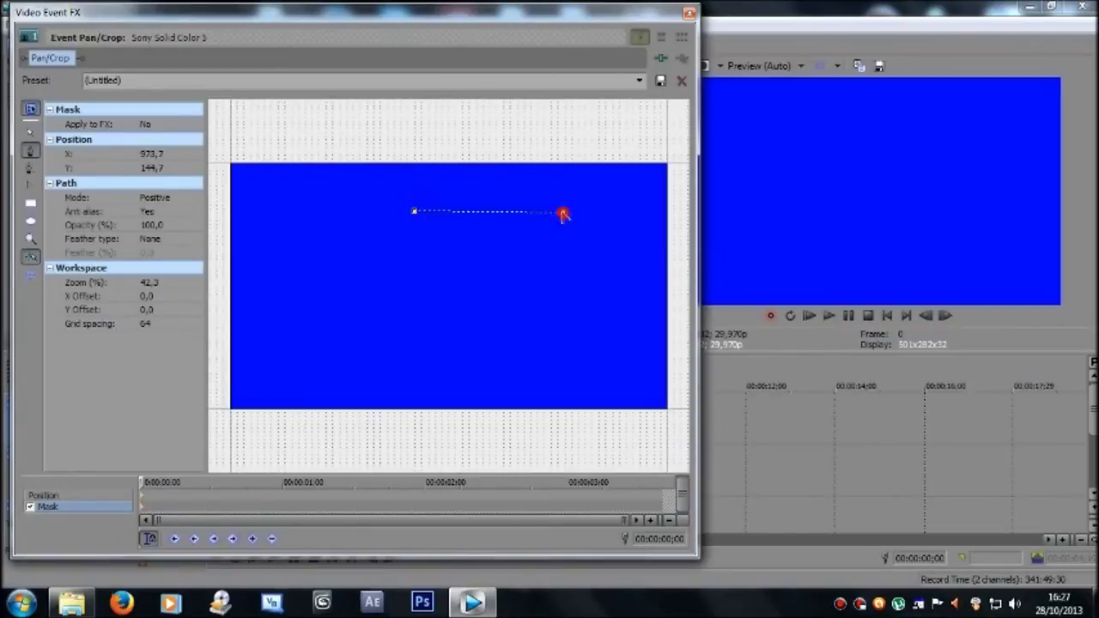
left_click(566, 248)
left_click(418, 249)
left_click(413, 215)
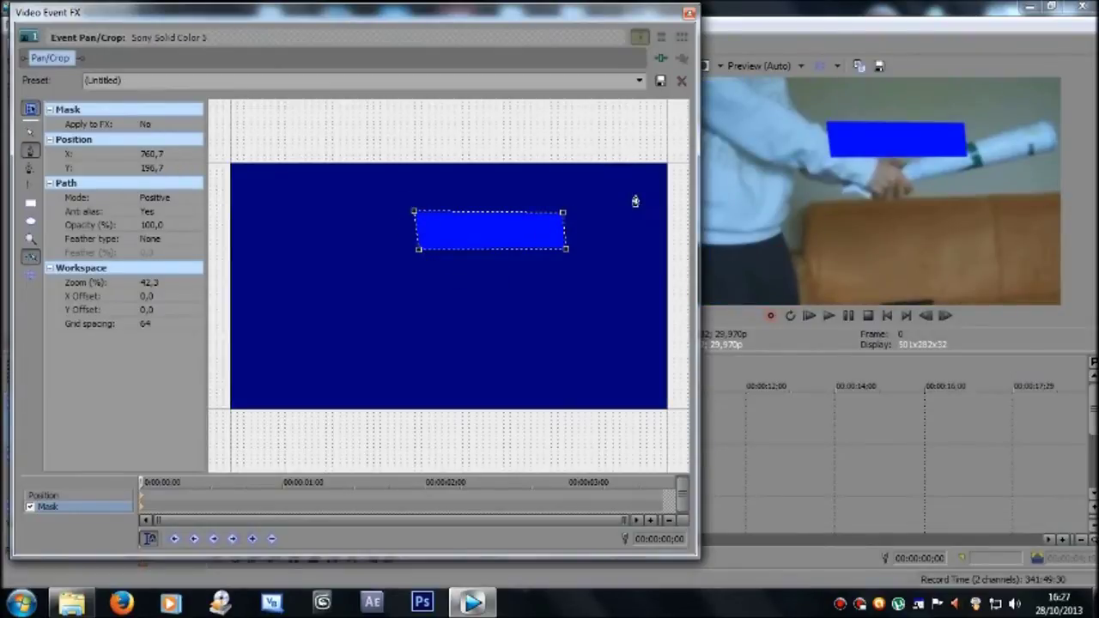
left_click(689, 14)
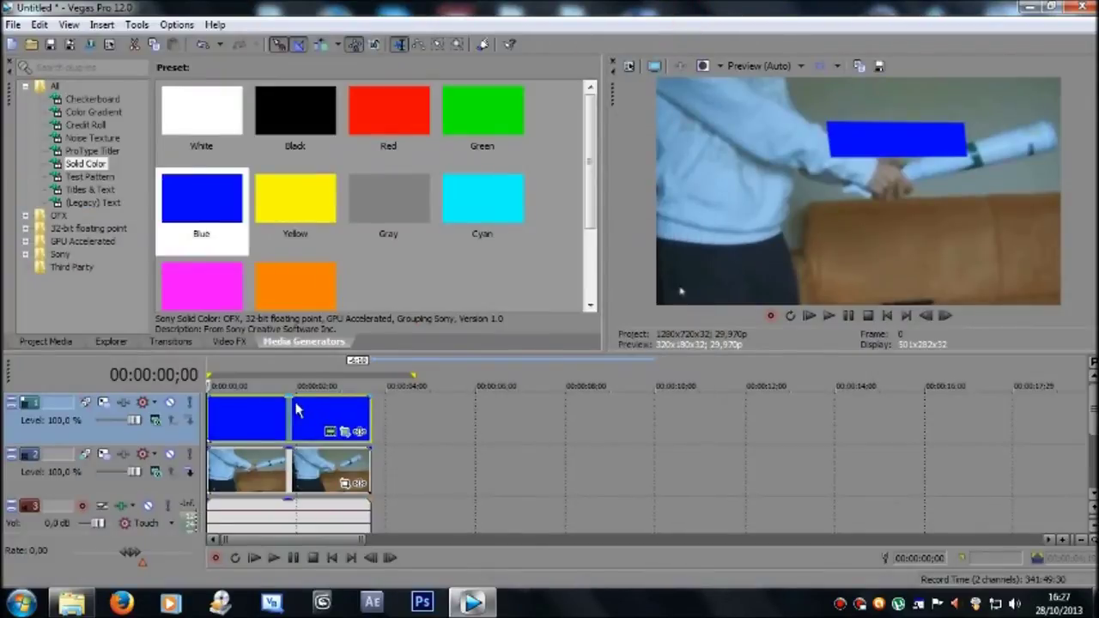
Step: Lower the blue event's opacity so the footage shows through, and reopen its mask in Event Pan/Crop
mouse_move(292, 404)
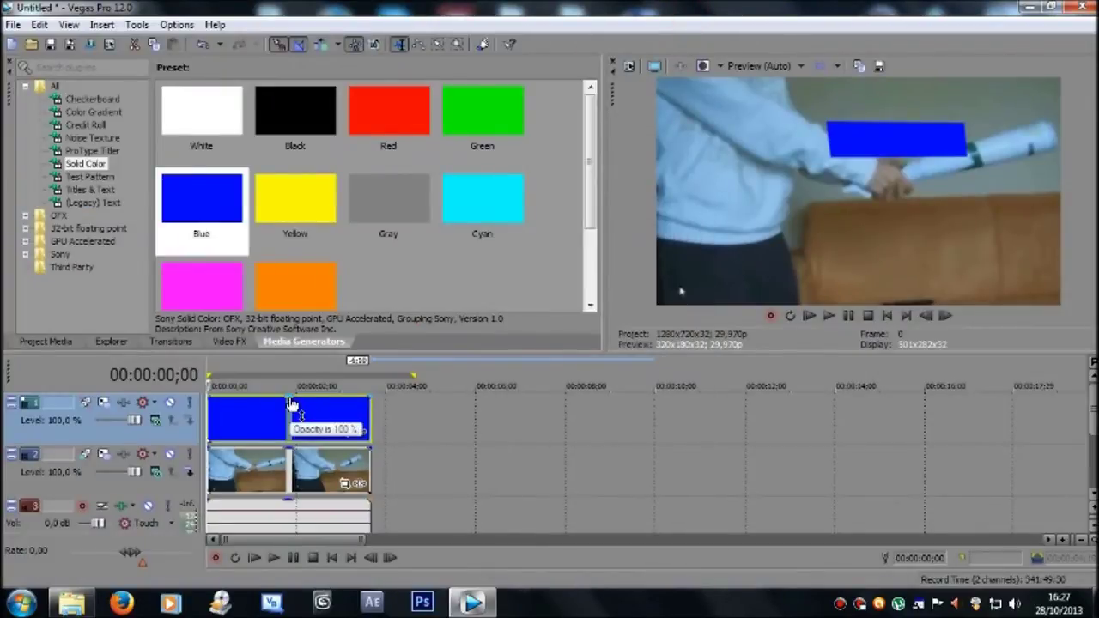
left_click_drag(291, 403, 294, 430)
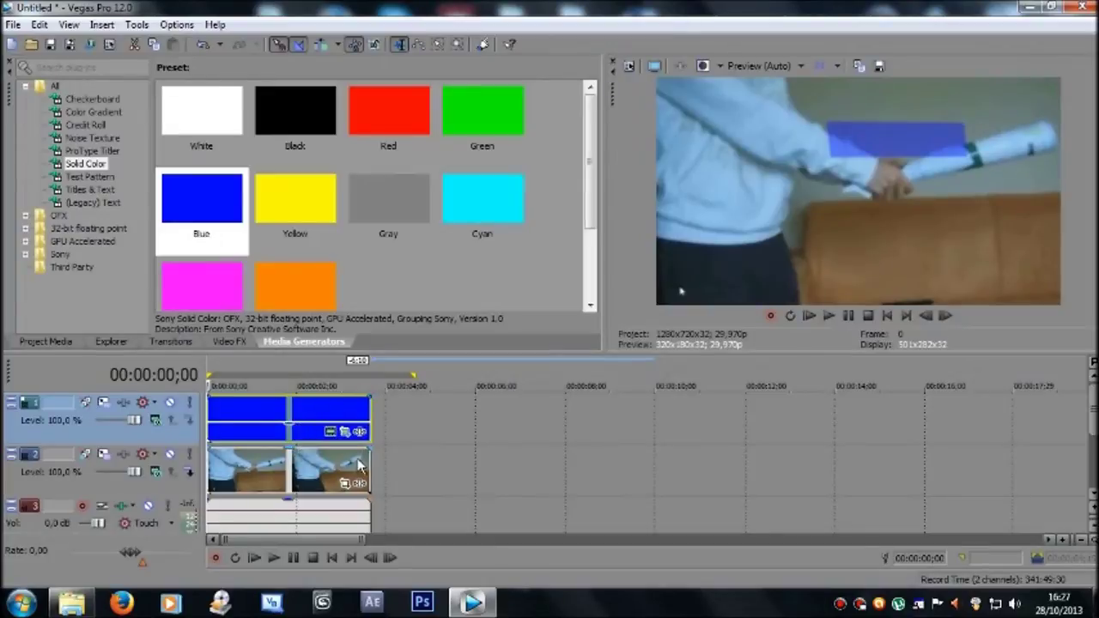
left_click(348, 436)
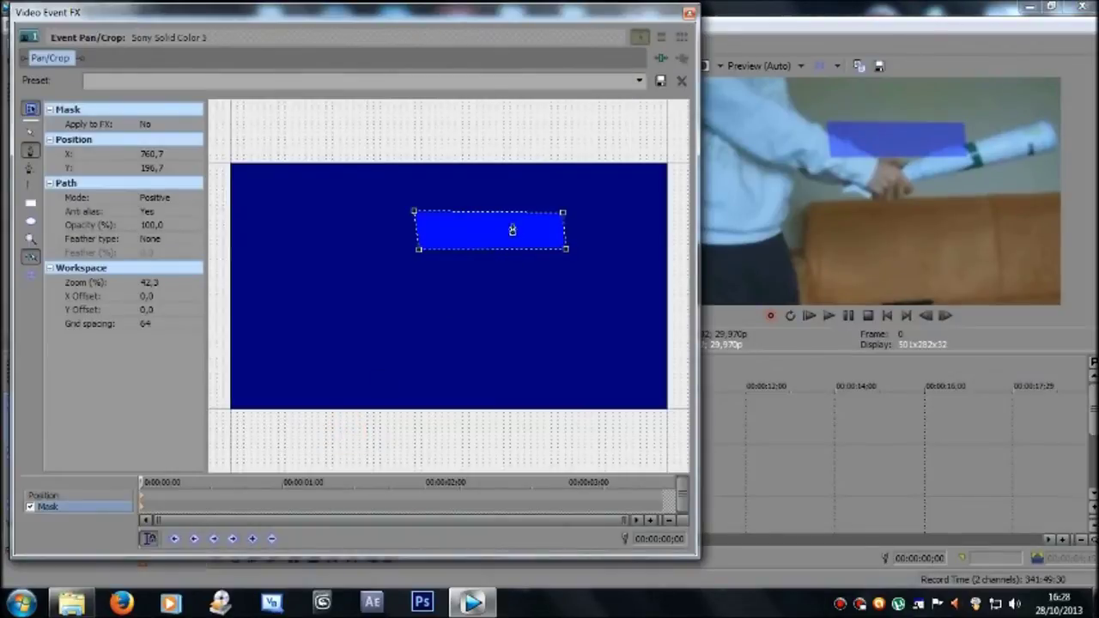
left_click(146, 542)
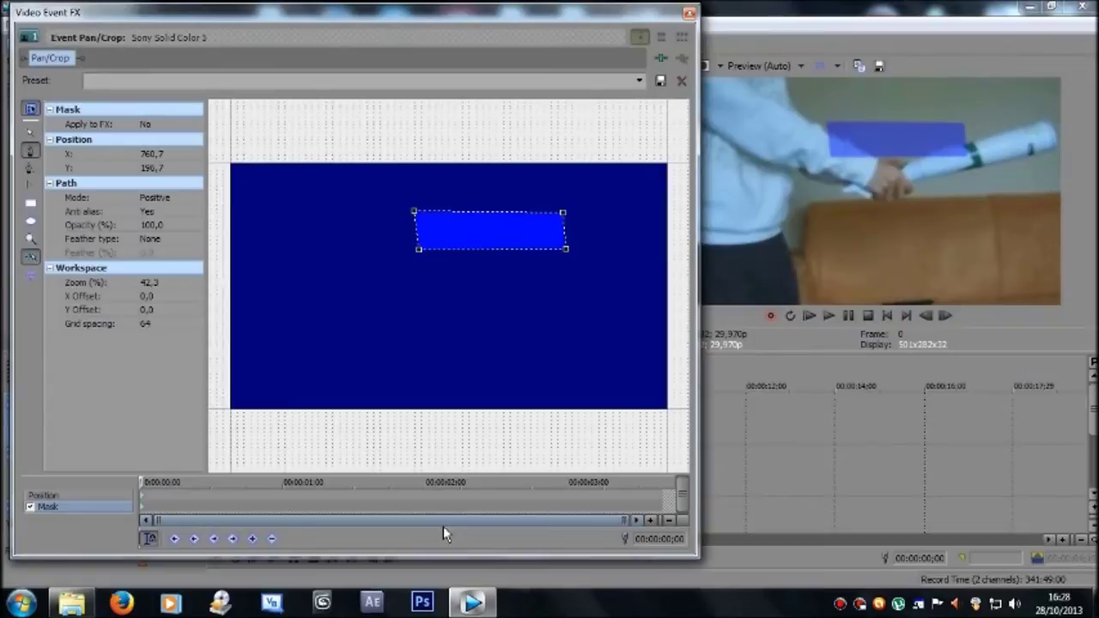
Step: Reposition the mask's four corner points at the first frame so the blue area covers the rolled paper blade
left_click_drag(565, 249, 566, 252)
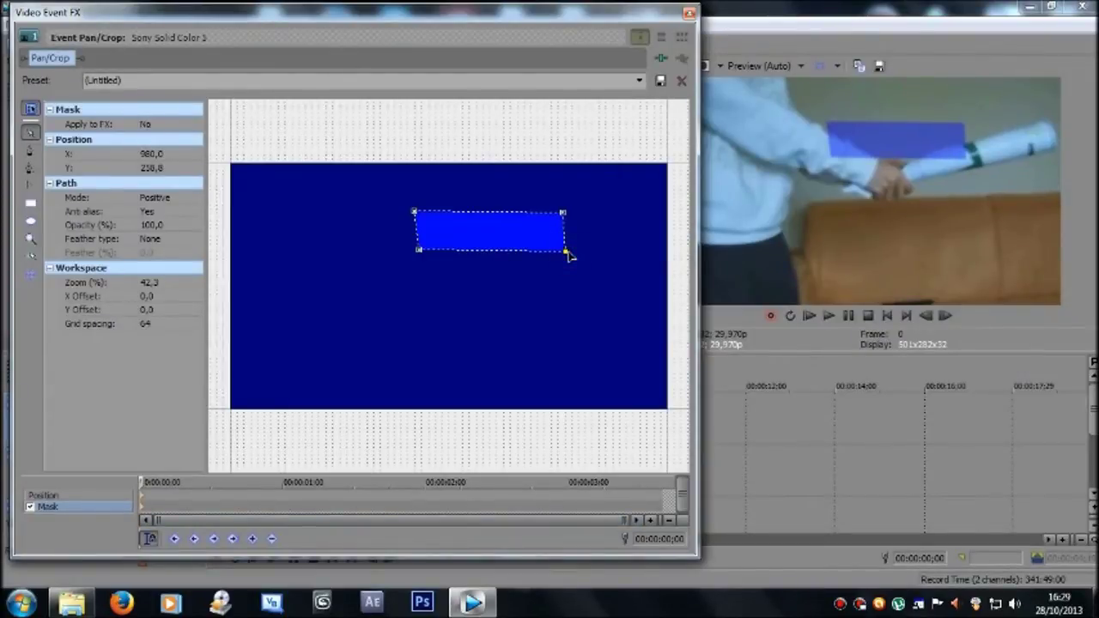
left_click(567, 253)
left_click(564, 253)
left_click_drag(567, 254, 663, 243)
left_click_drag(562, 213, 653, 211)
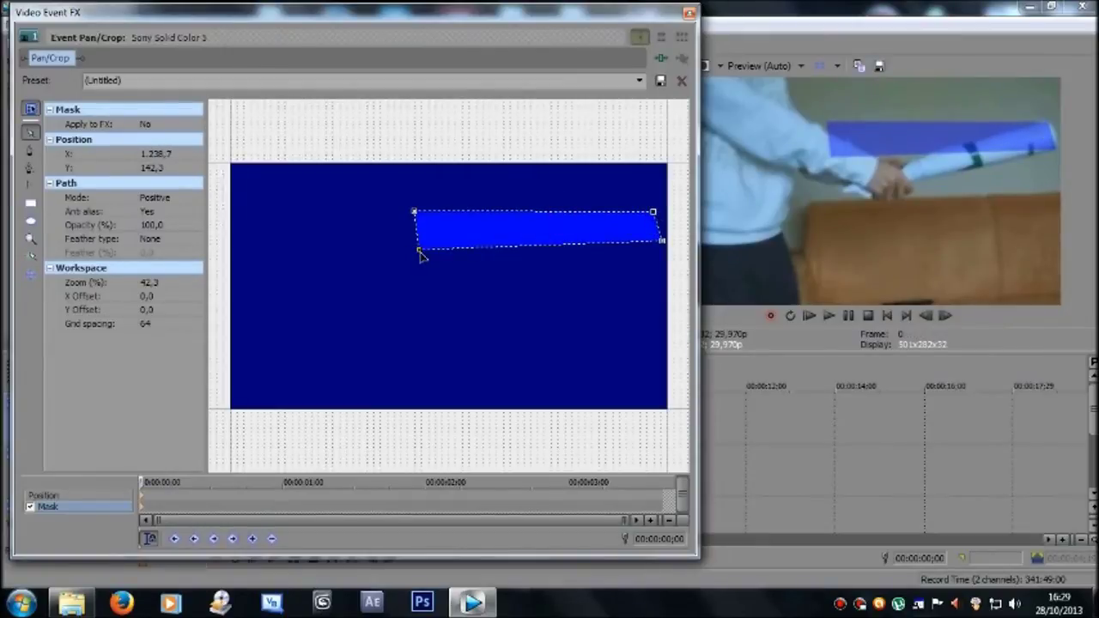
left_click_drag(420, 251, 515, 277)
left_click_drag(415, 216, 499, 258)
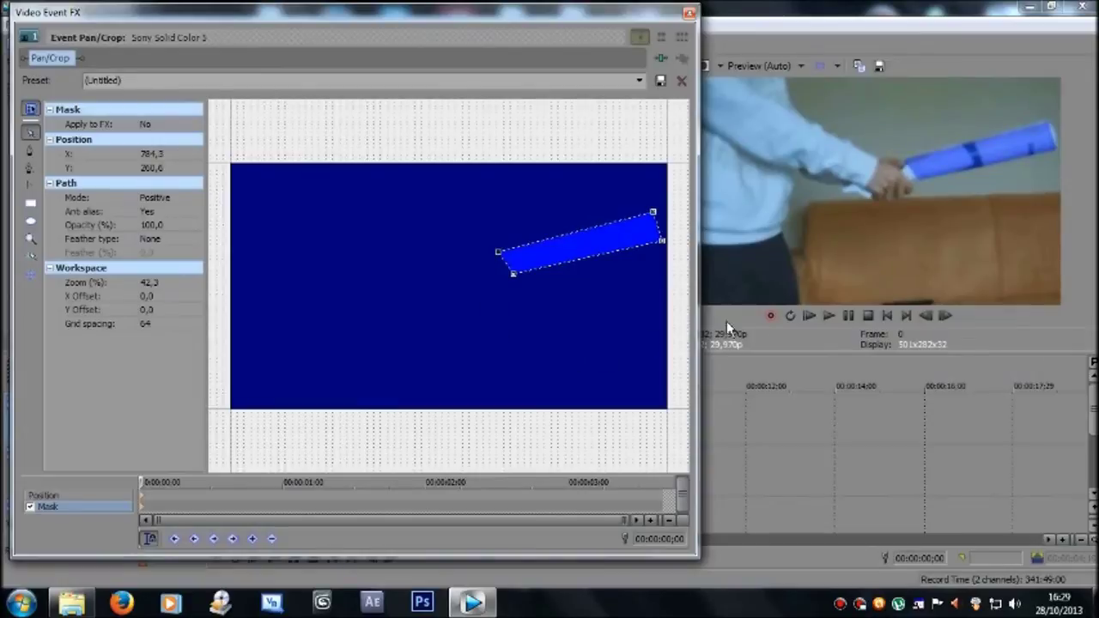
Step: Advance to frame 2 and adjust the mask's corner points to follow the rolled paper blade
left_click(944, 316)
left_click(945, 316)
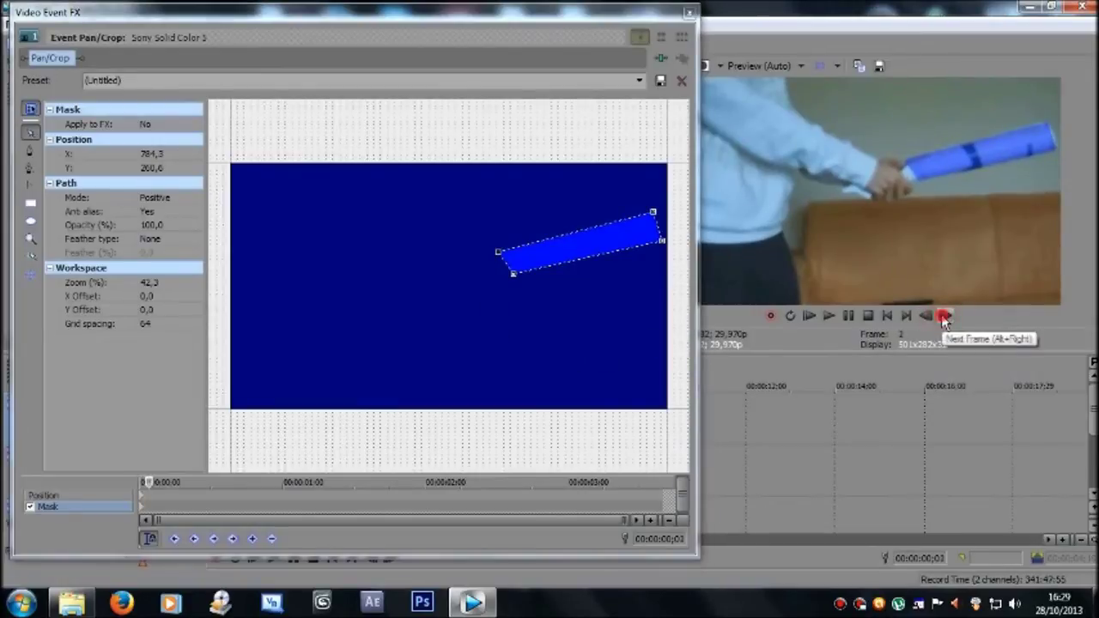
left_click_drag(663, 244, 659, 246)
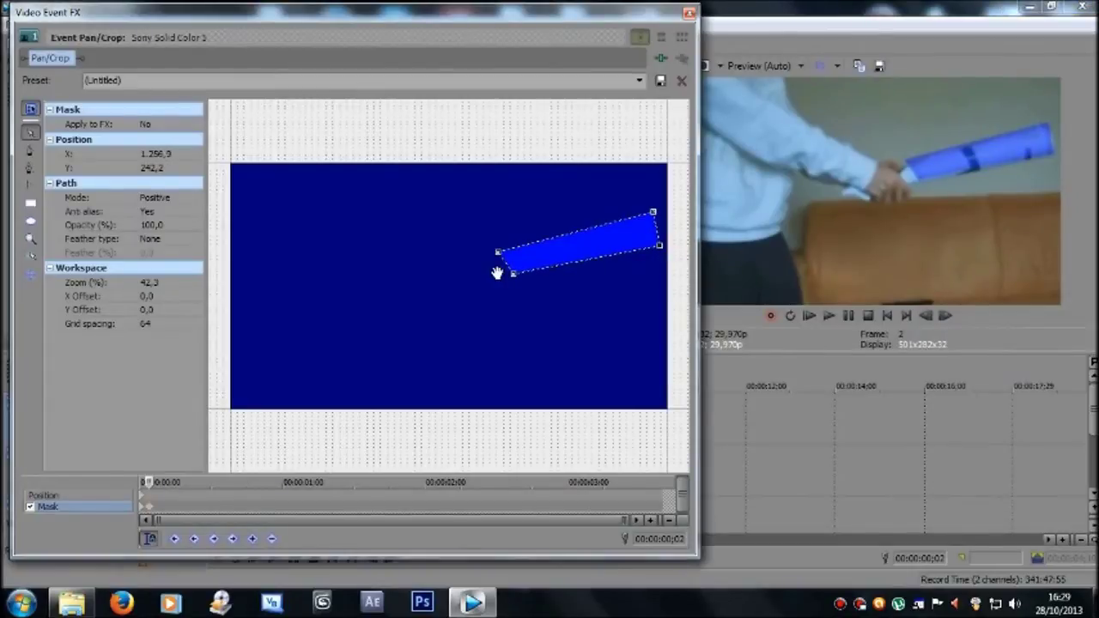
left_click_drag(515, 277, 497, 264)
left_click_drag(652, 212, 649, 216)
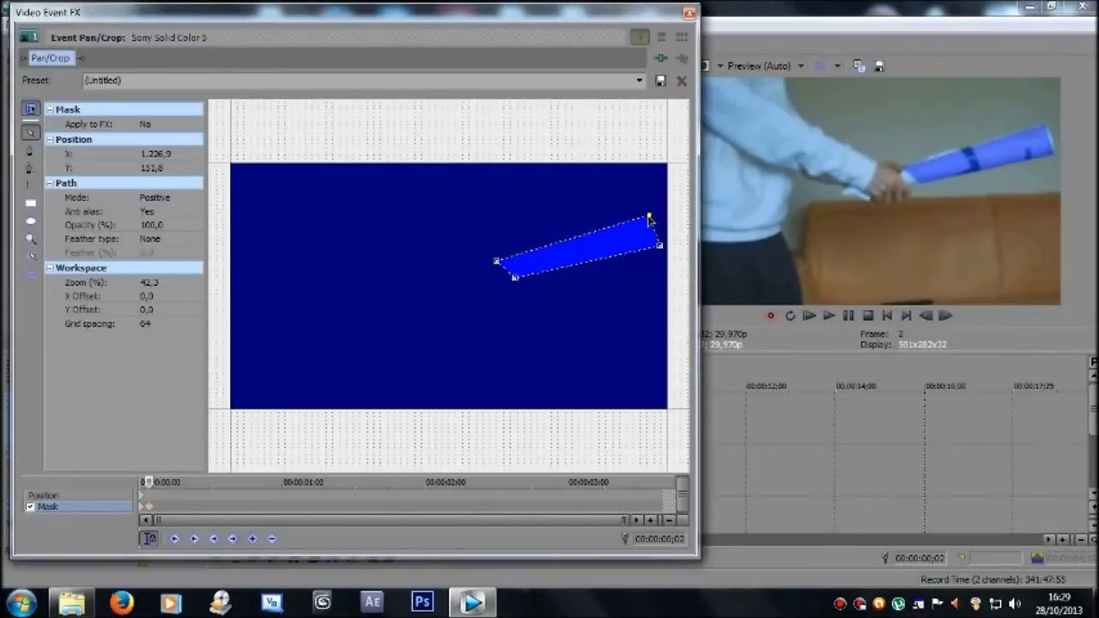
Step: Advance to frame 7 and reposition the mask's four corner points to follow the rolled paper blade
left_click(944, 316)
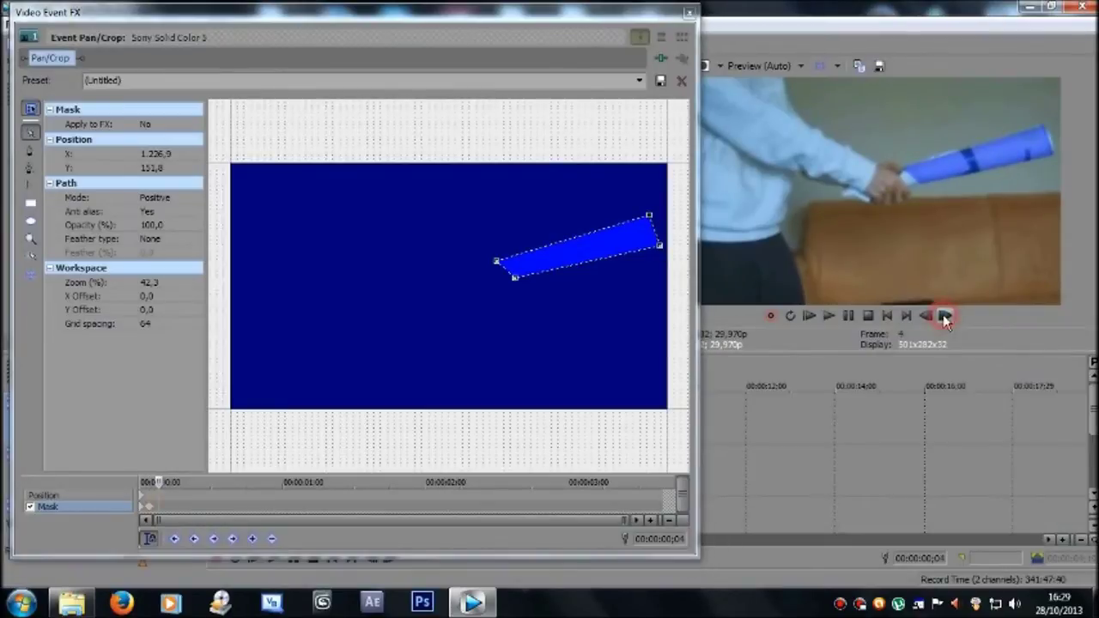
left_click(945, 316)
left_click(945, 316)
left_click(944, 316)
left_click_drag(661, 249, 657, 255)
left_click(516, 283)
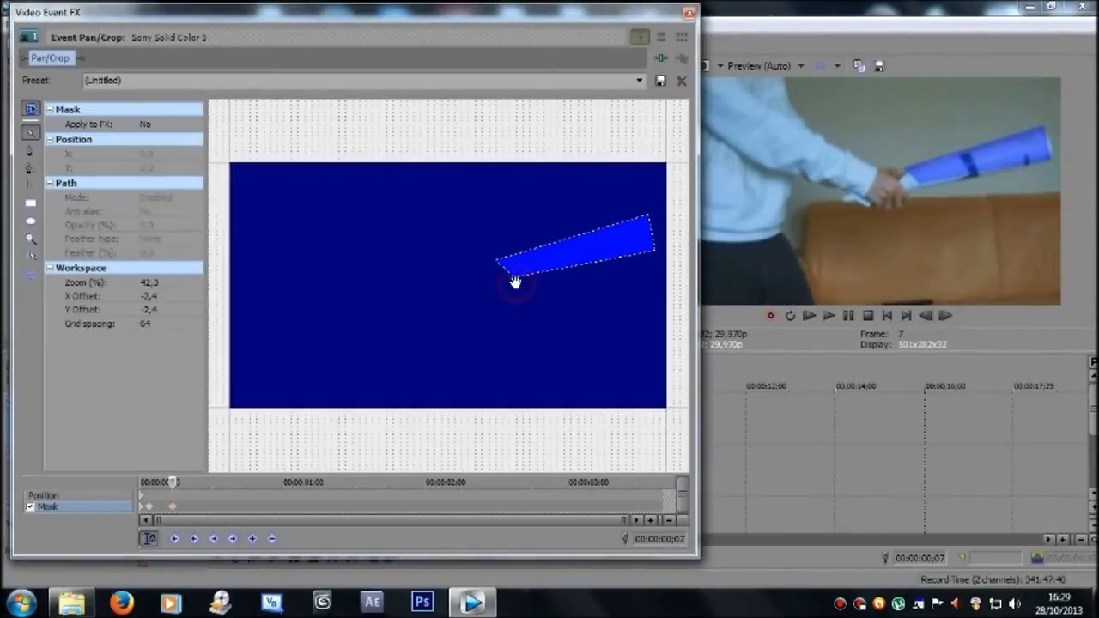
left_click(516, 279)
left_click_drag(516, 281, 500, 270)
left_click_drag(649, 217, 651, 222)
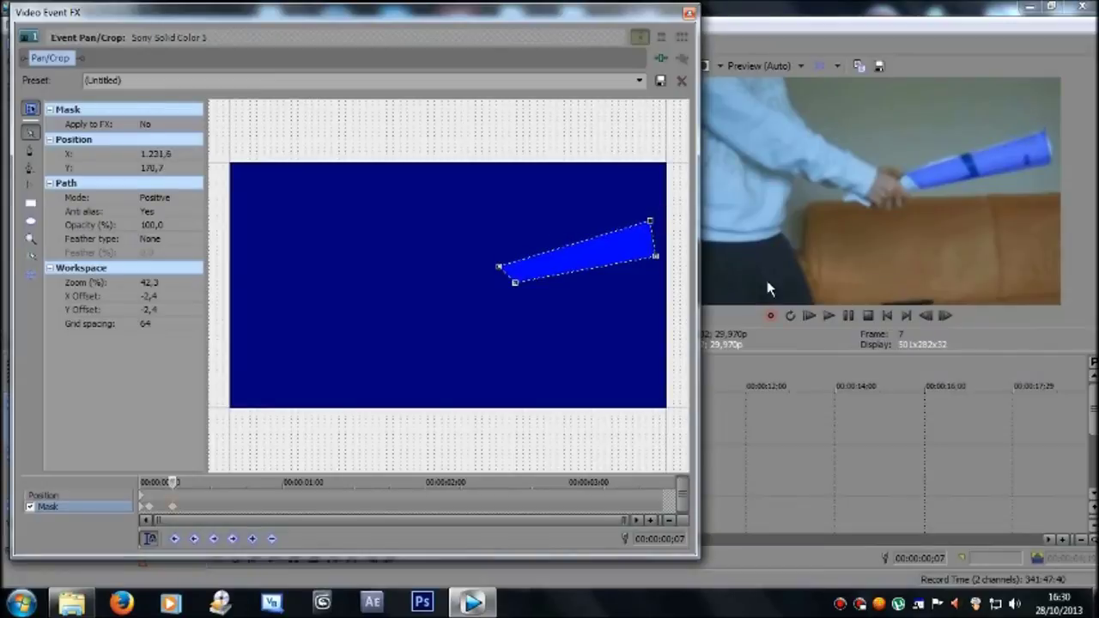
Step: Advance to frame 10 and lower the mask's corner points so the blue area matches the blade
left_click(944, 318)
left_click(945, 317)
left_click(944, 318)
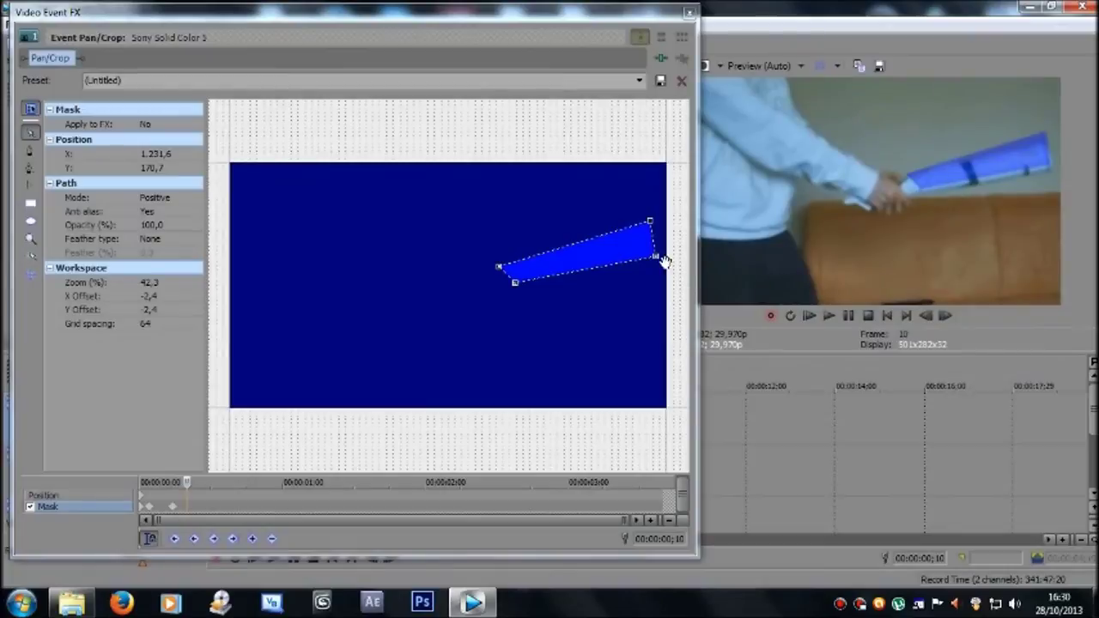
left_click_drag(655, 260, 657, 267)
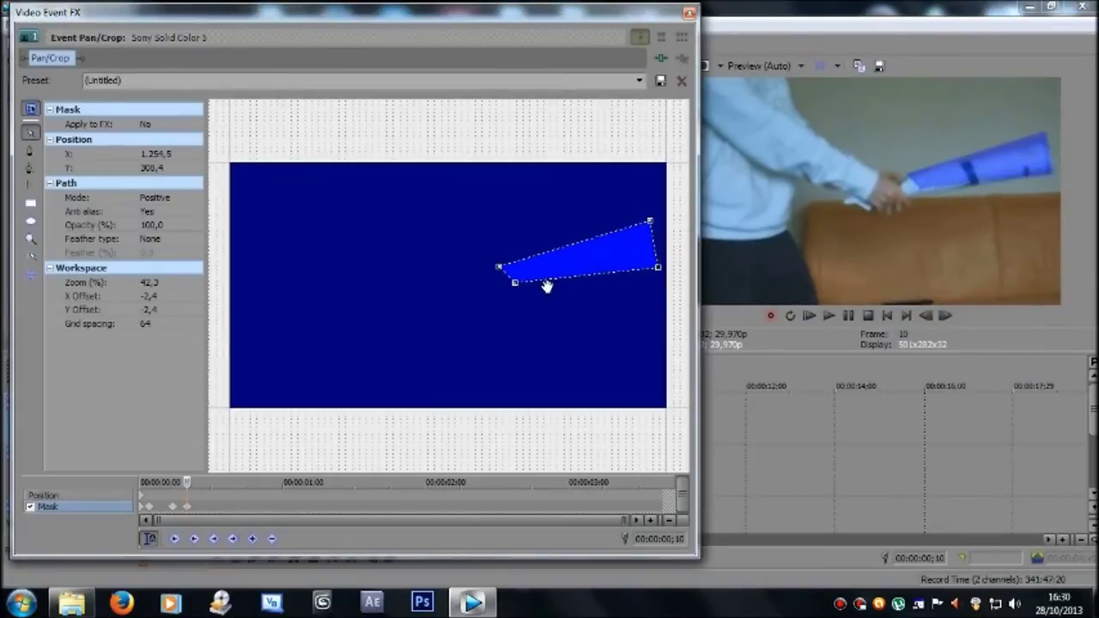
mouse_move(518, 288)
left_mouse_down()
mouse_move(499, 267)
mouse_move(503, 278)
left_mouse_up()
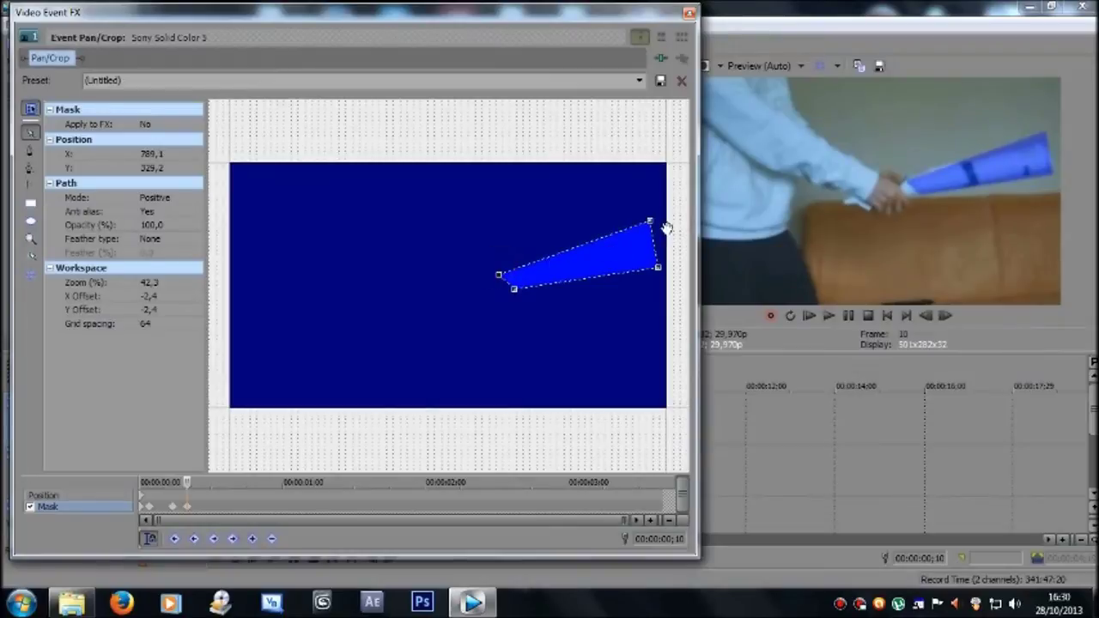
left_click_drag(649, 222, 651, 235)
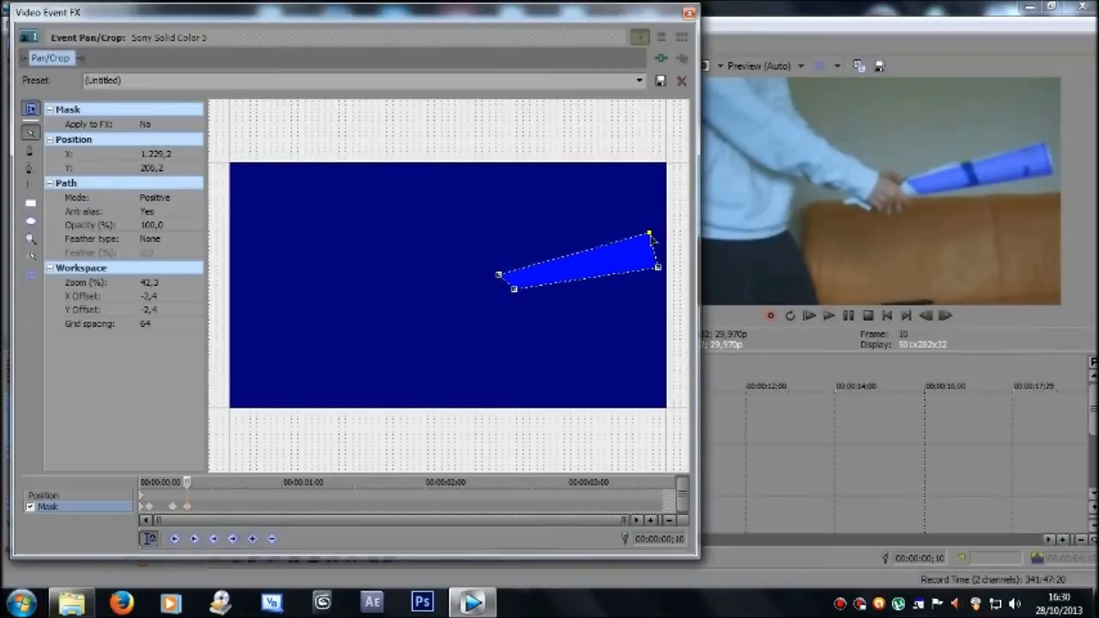
Step: Advance to frame 14 and move the mask's tip and handle corner points onto the blade's edges
left_click(945, 317)
left_click(945, 317)
left_click(945, 316)
left_click(945, 317)
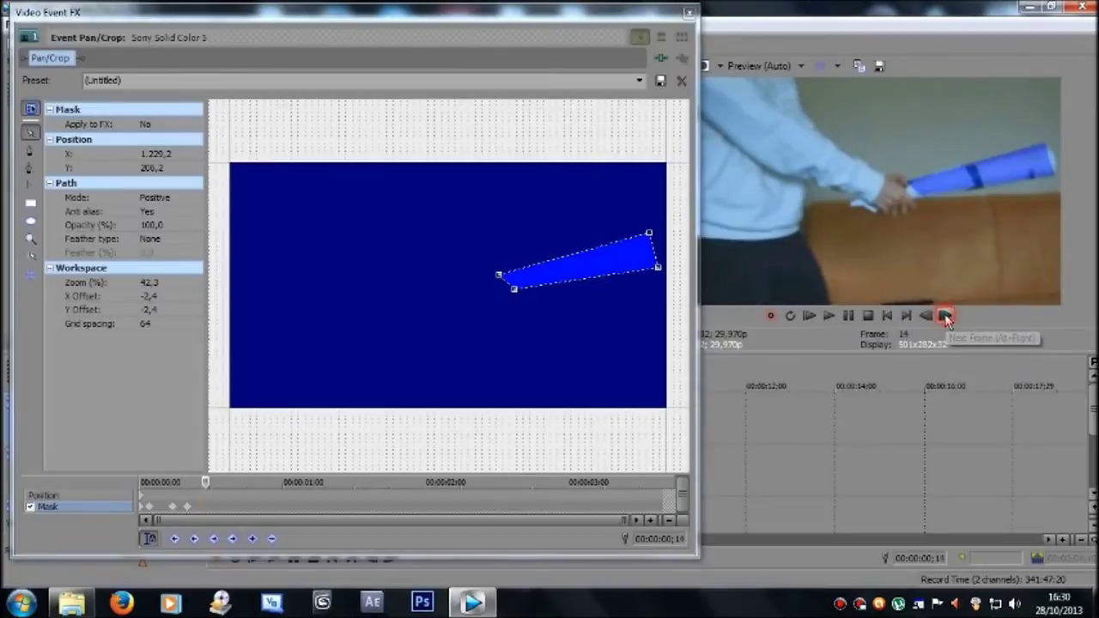
left_click_drag(650, 234, 658, 232)
left_click_drag(659, 272, 652, 234)
left_click_drag(513, 288, 504, 280)
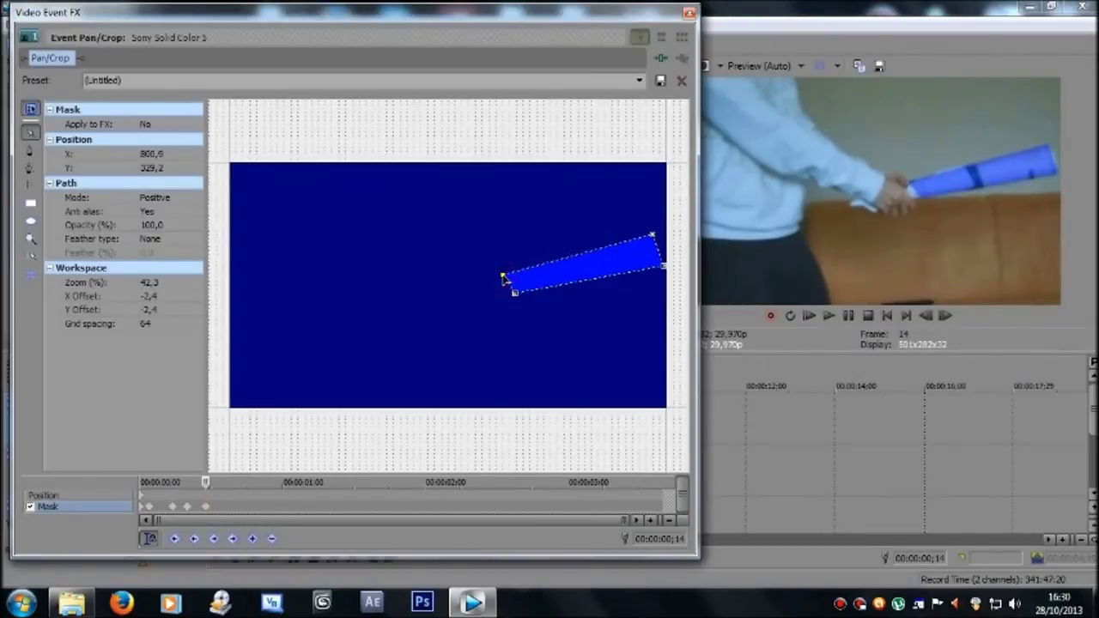
Step: Advance to frame 16 and shift the mask's corner points at both ends to cover the blade
left_click(944, 316)
left_click(944, 316)
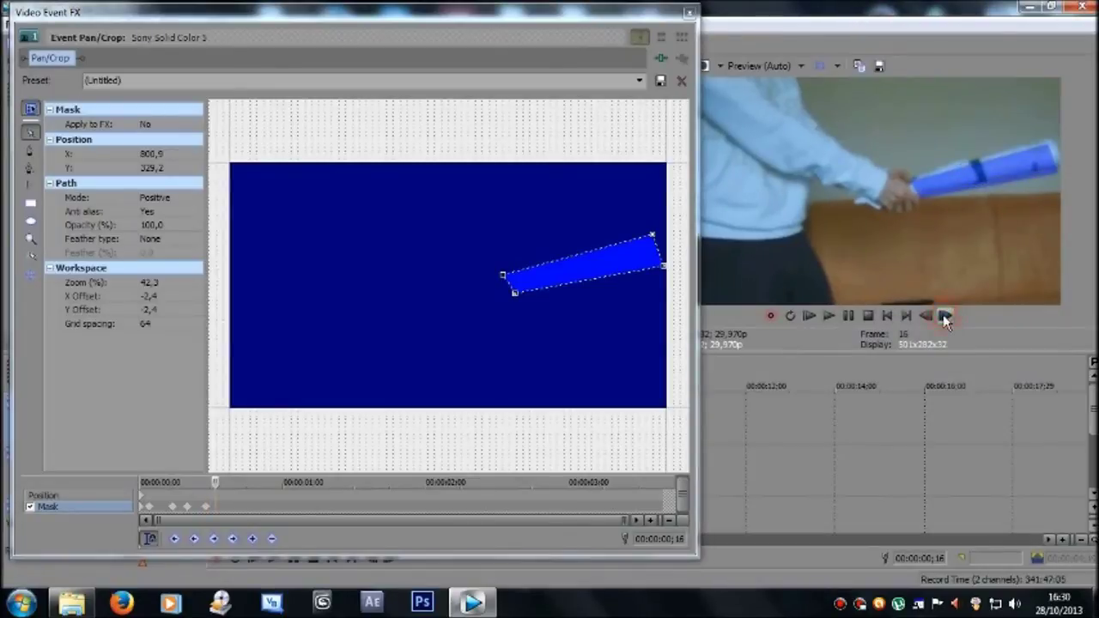
left_click_drag(655, 237, 660, 226)
mouse_move(664, 272)
left_mouse_down()
mouse_move(669, 256)
mouse_move(669, 267)
left_mouse_up()
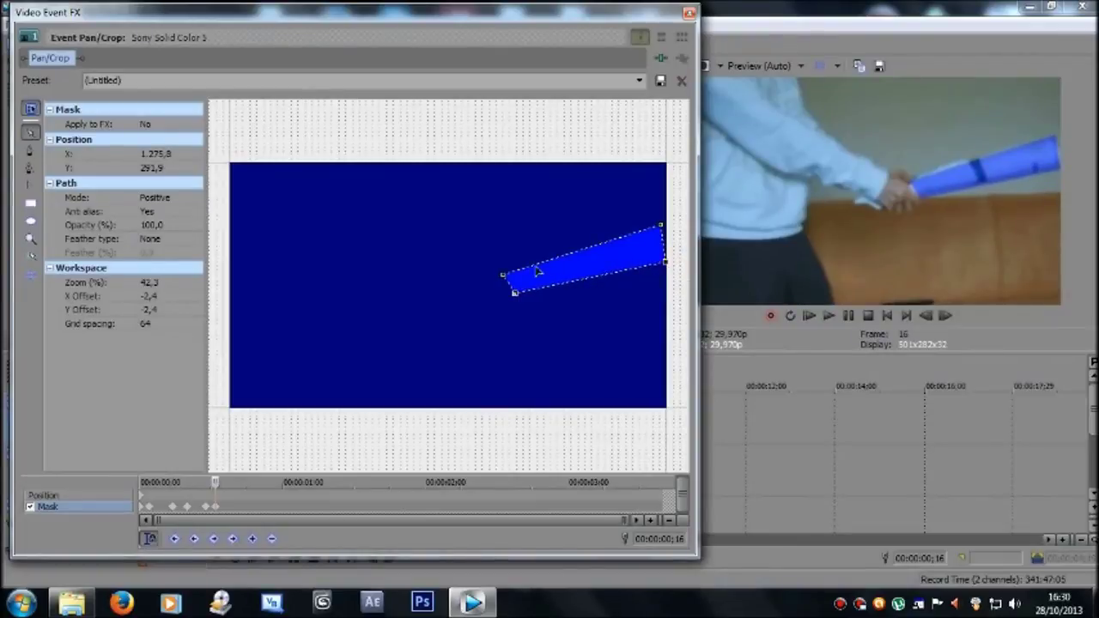
mouse_move(504, 278)
left_mouse_down()
mouse_move(512, 267)
mouse_move(515, 293)
mouse_move(521, 286)
left_mouse_up()
Step: Advance to frame 17 and raise the mask's corner points to follow the blade's upward swing
left_click(944, 316)
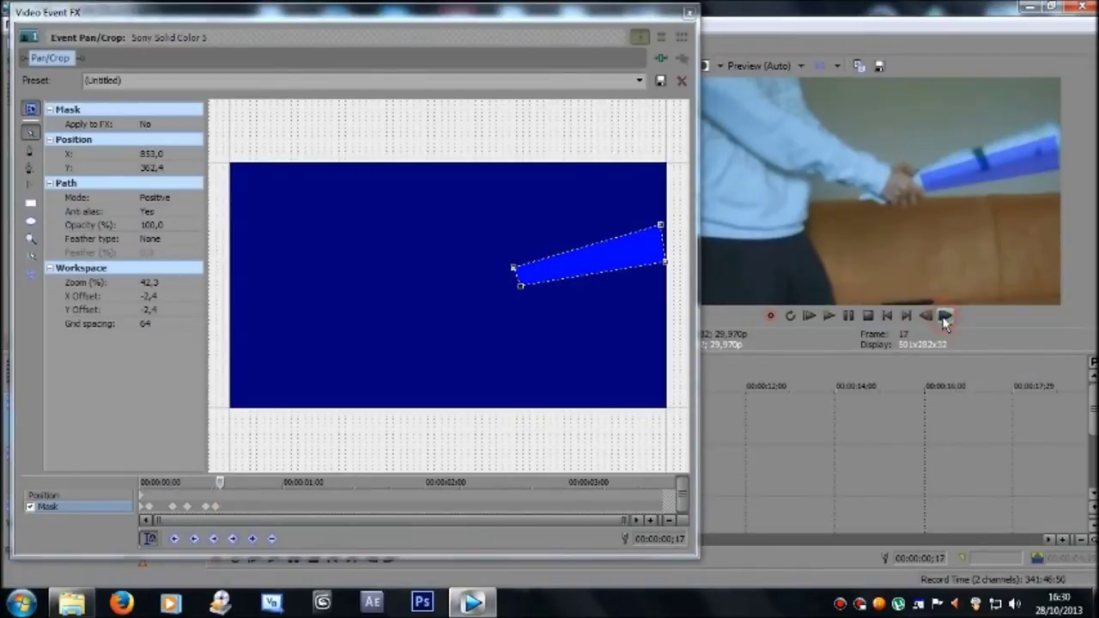
left_click_drag(660, 229, 661, 210)
left_click_drag(667, 266, 667, 240)
mouse_move(513, 272)
left_mouse_down()
mouse_move(517, 260)
mouse_move(522, 283)
mouse_move(526, 275)
left_mouse_up()
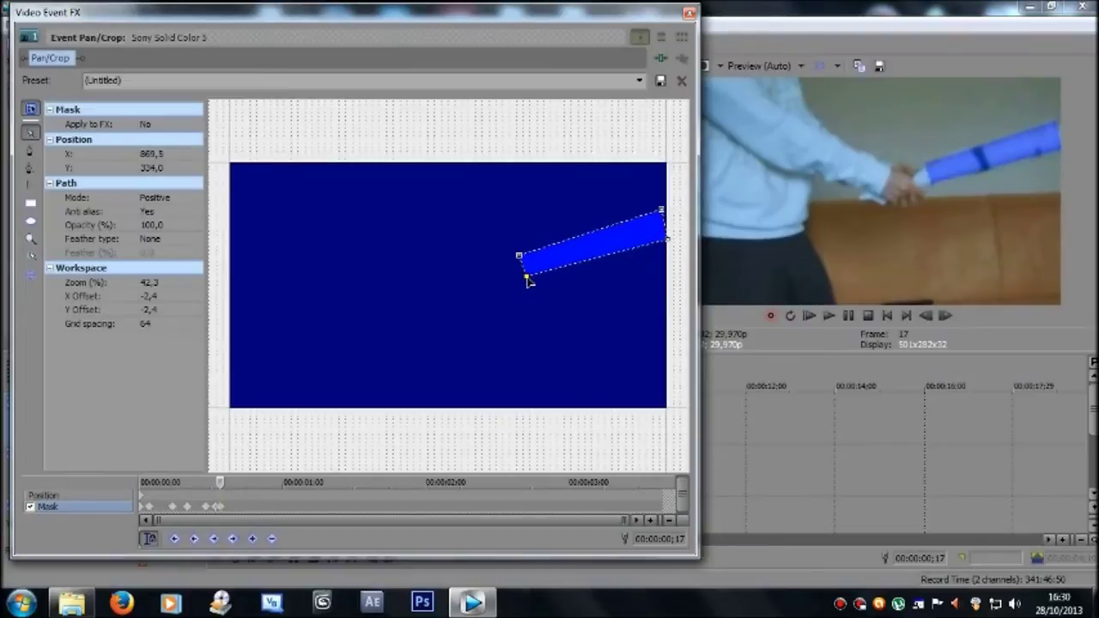
Step: Advance to frame 19 and adjust the mask's tip and handle corner points to fit the blade
left_click(944, 315)
left_click(944, 316)
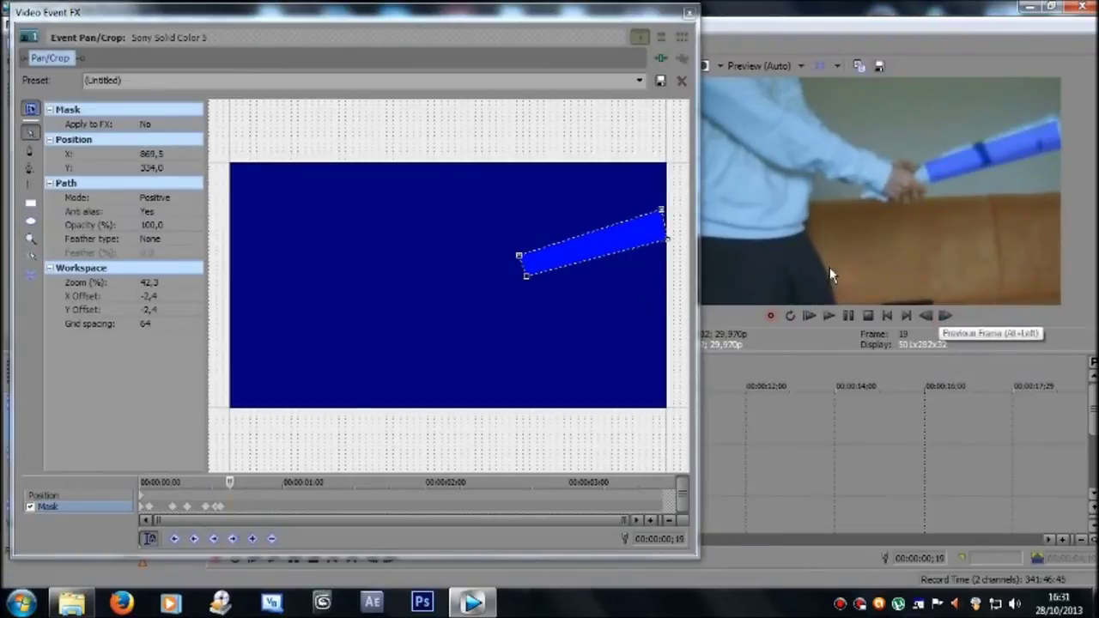
left_click_drag(661, 212, 663, 206)
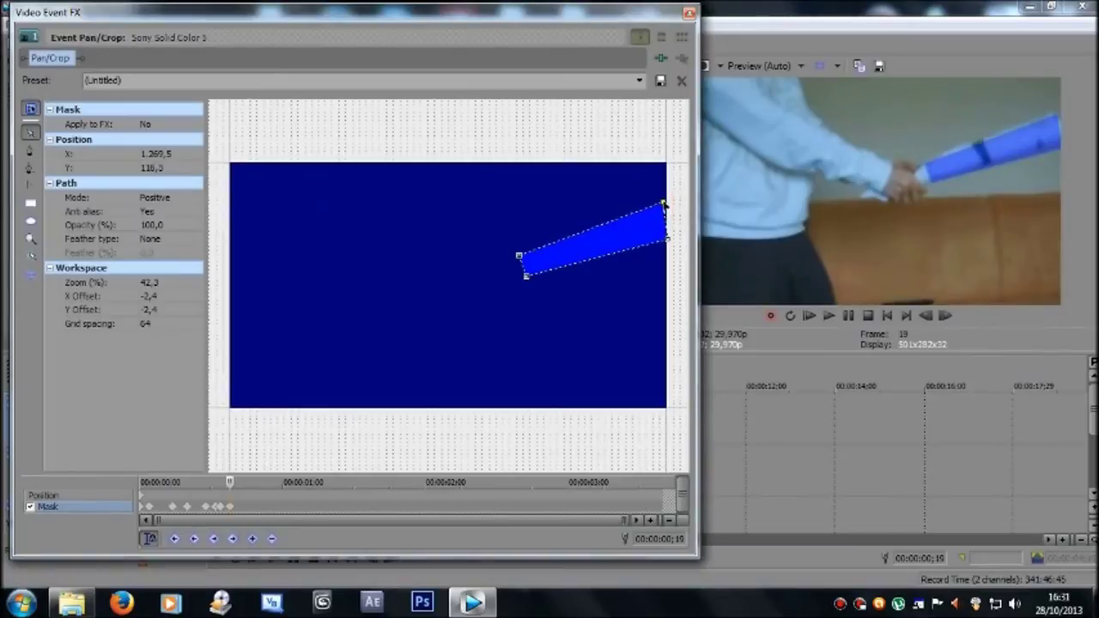
left_click_drag(669, 247, 672, 234)
mouse_move(520, 259)
left_mouse_down()
mouse_move(527, 249)
mouse_move(532, 278)
mouse_move(522, 279)
mouse_move(522, 249)
mouse_move(514, 260)
left_mouse_up()
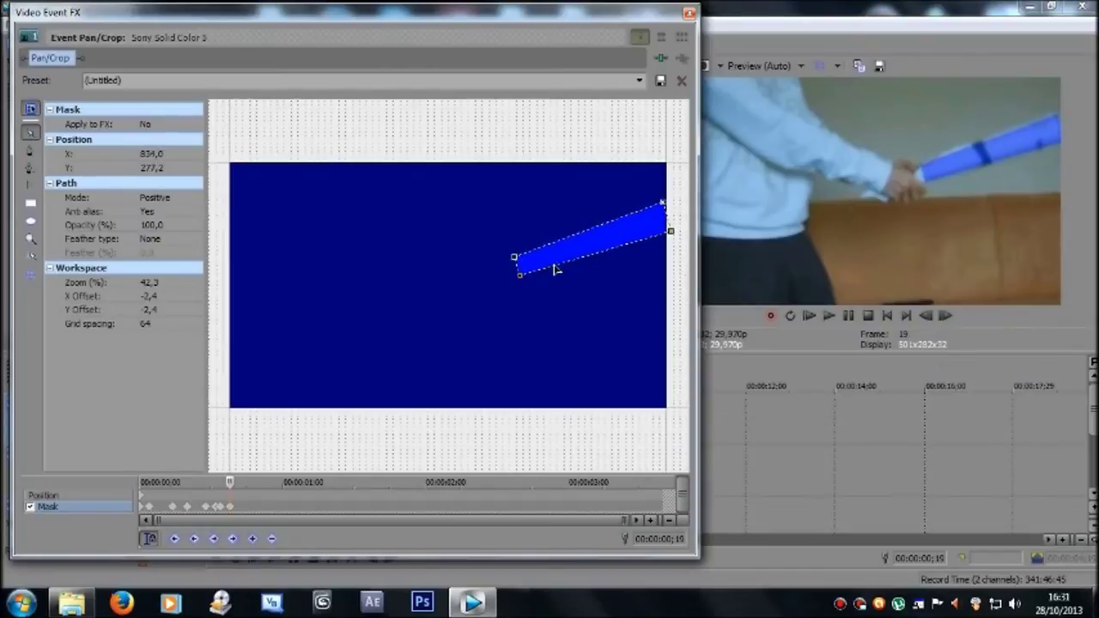
Step: Advance to frame 20 and move the mask's corner points up to realign the blue area with the blade
left_click(945, 315)
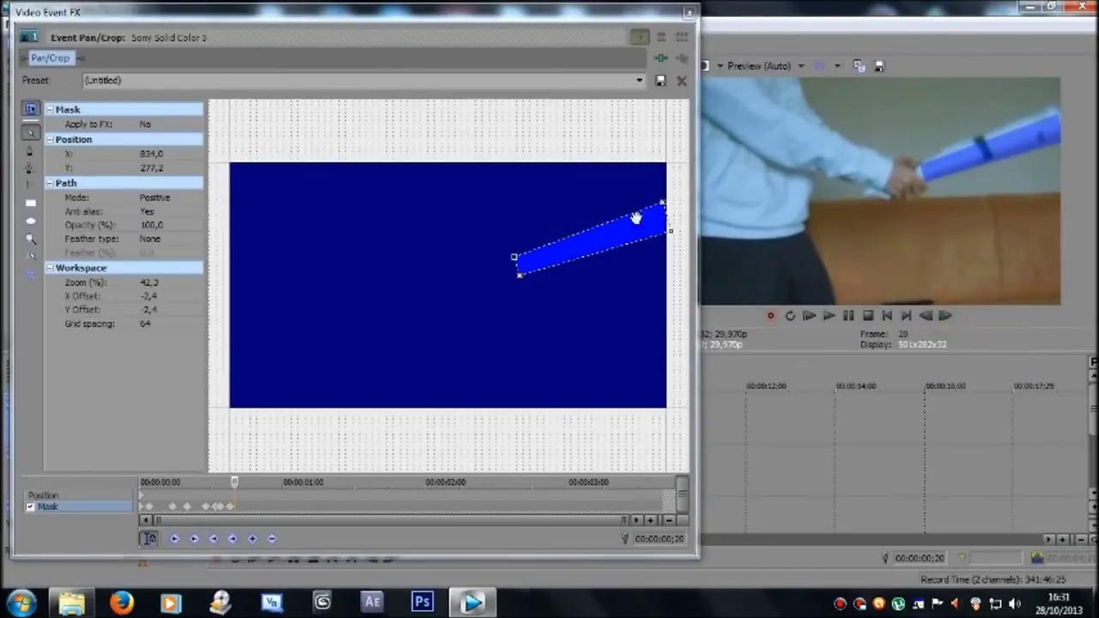
mouse_move(663, 207)
left_mouse_down()
mouse_move(660, 197)
mouse_move(672, 232)
mouse_move(672, 220)
left_mouse_up()
left_click(514, 255)
left_click(521, 273)
Step: Advance to frame 21, adjust the mask's four corner points to the blade, and close the Event Pan/Crop window
left_click(945, 315)
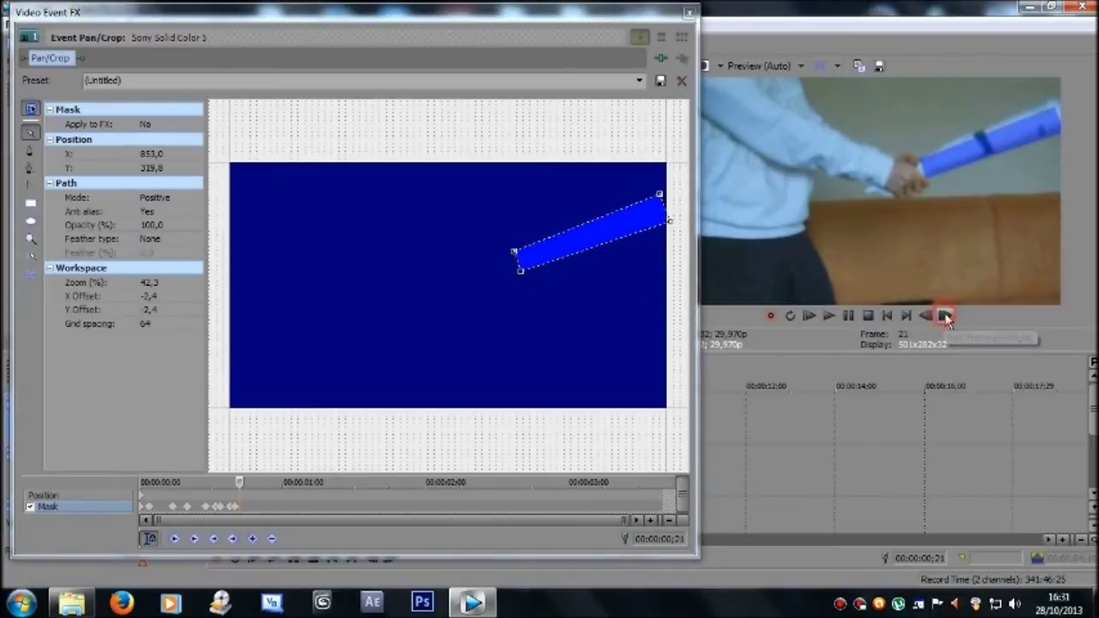
left_click_drag(660, 199, 662, 193)
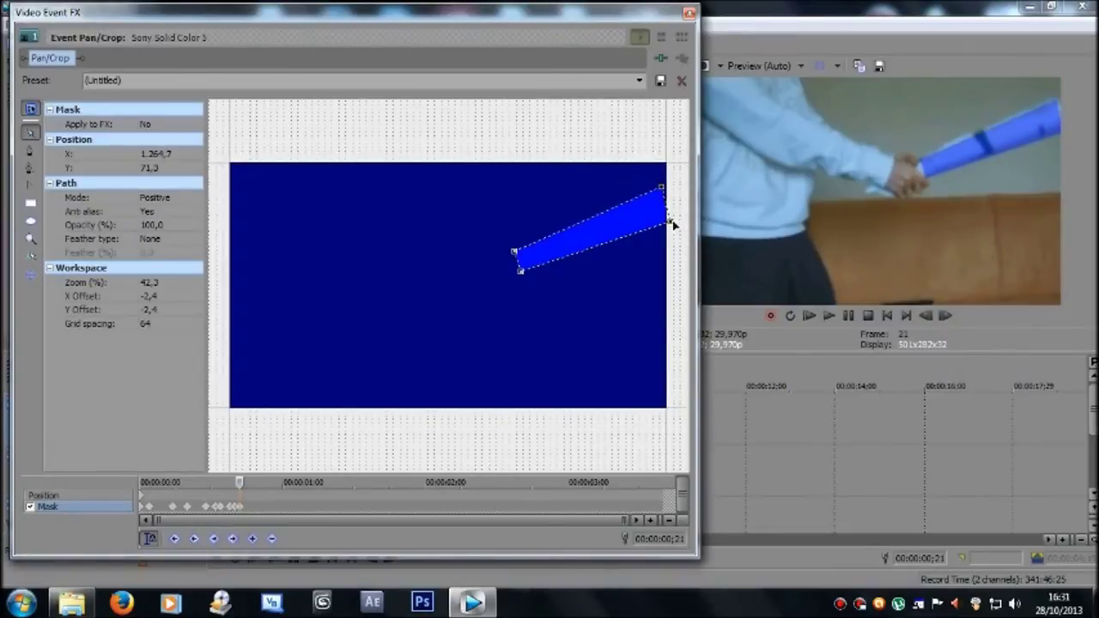
left_click_drag(672, 225, 671, 212)
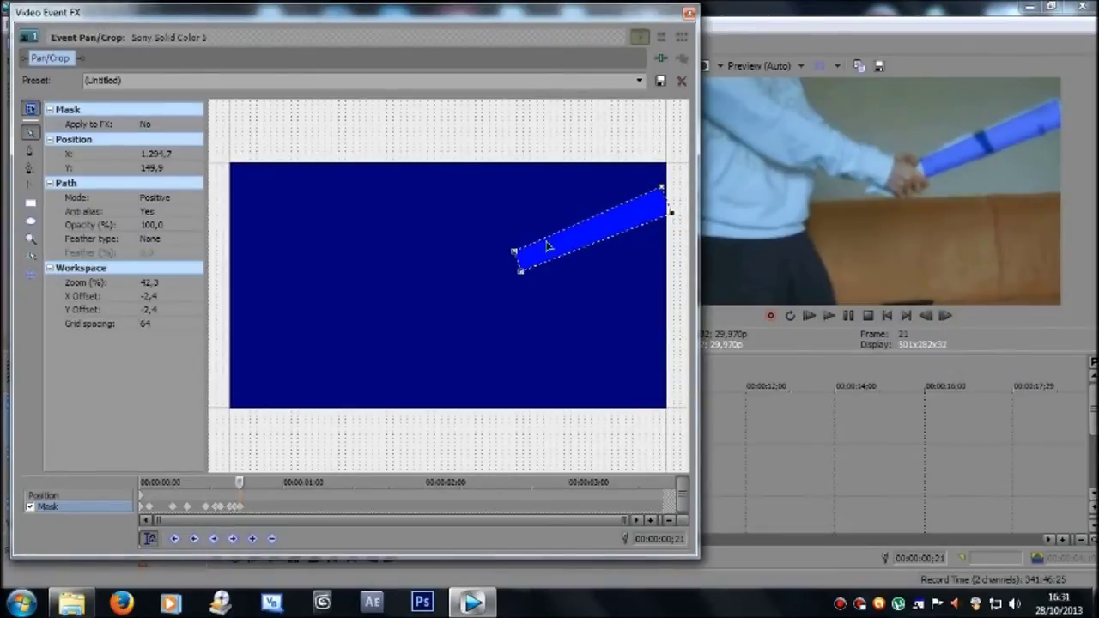
left_click(514, 252)
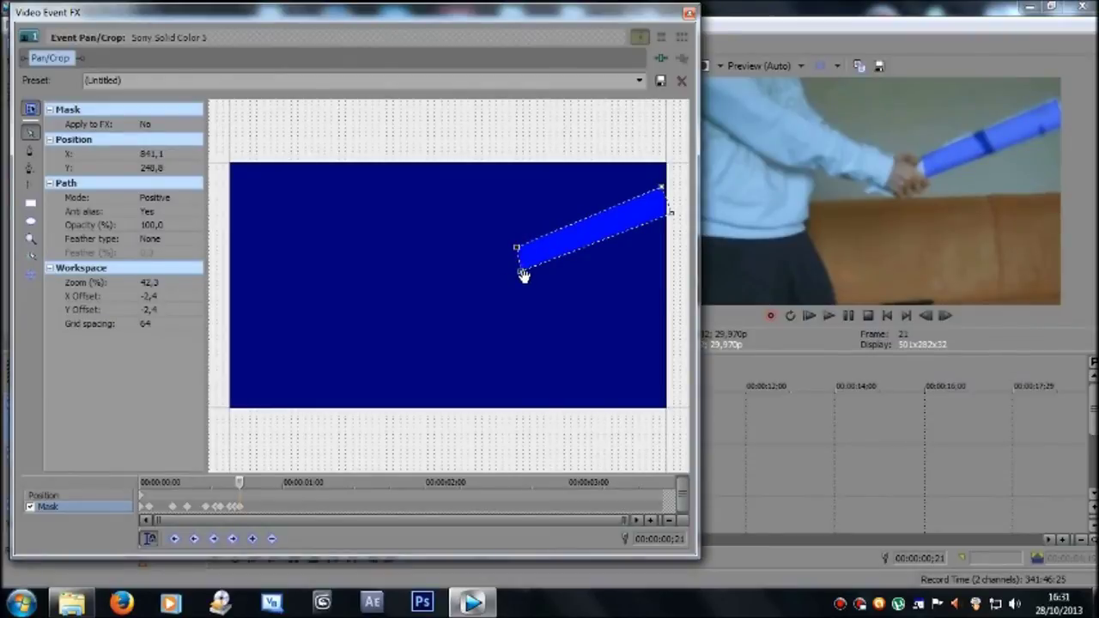
left_click_drag(521, 275, 522, 271)
left_click(660, 81)
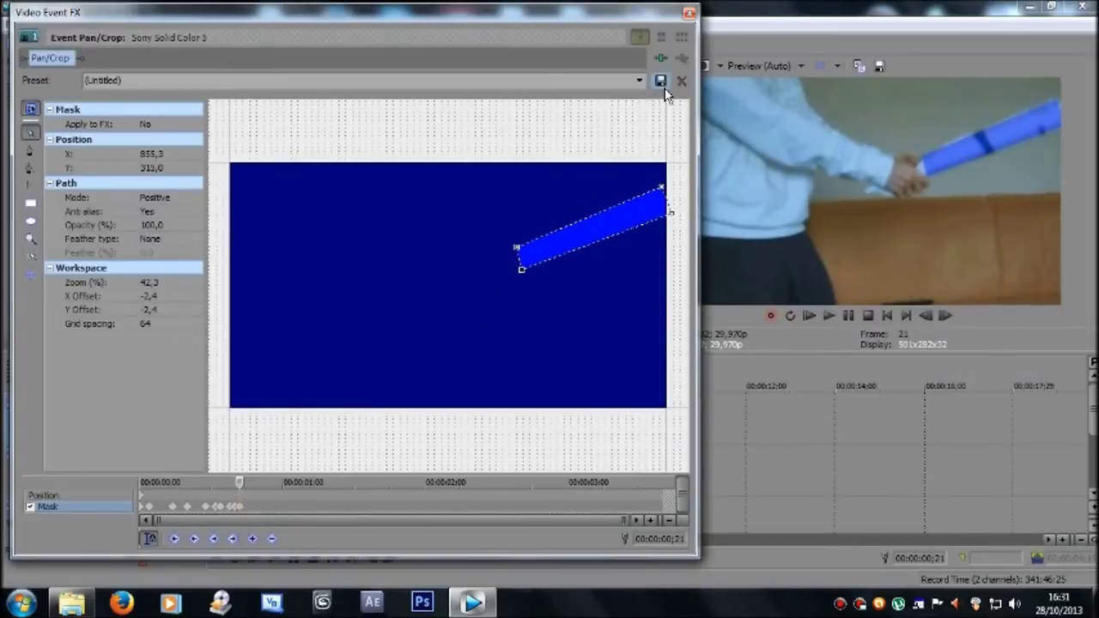
left_click(688, 13)
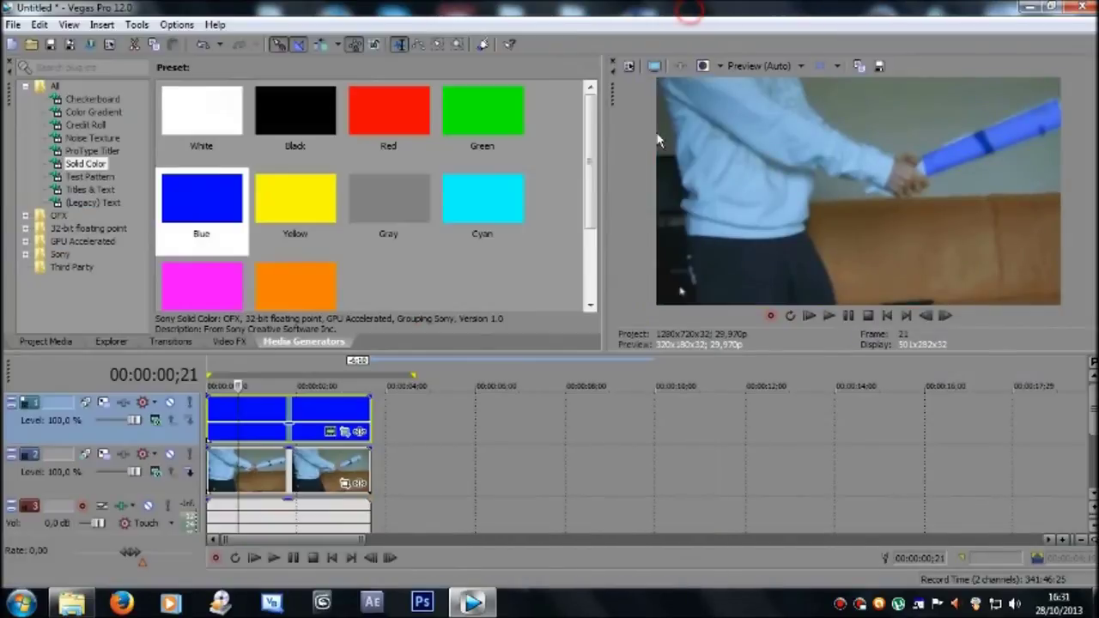
Step: Insert a video track above the footage and paste the masked blue event there as a new media copy, aligned to the timeline start
right_click(447, 481)
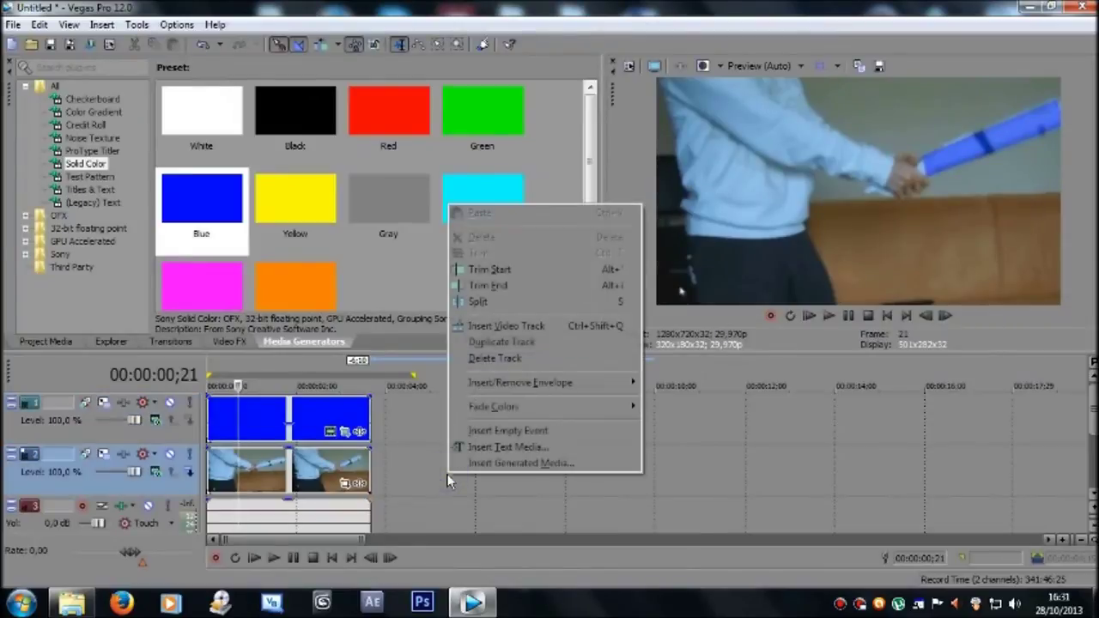
left_click(479, 326)
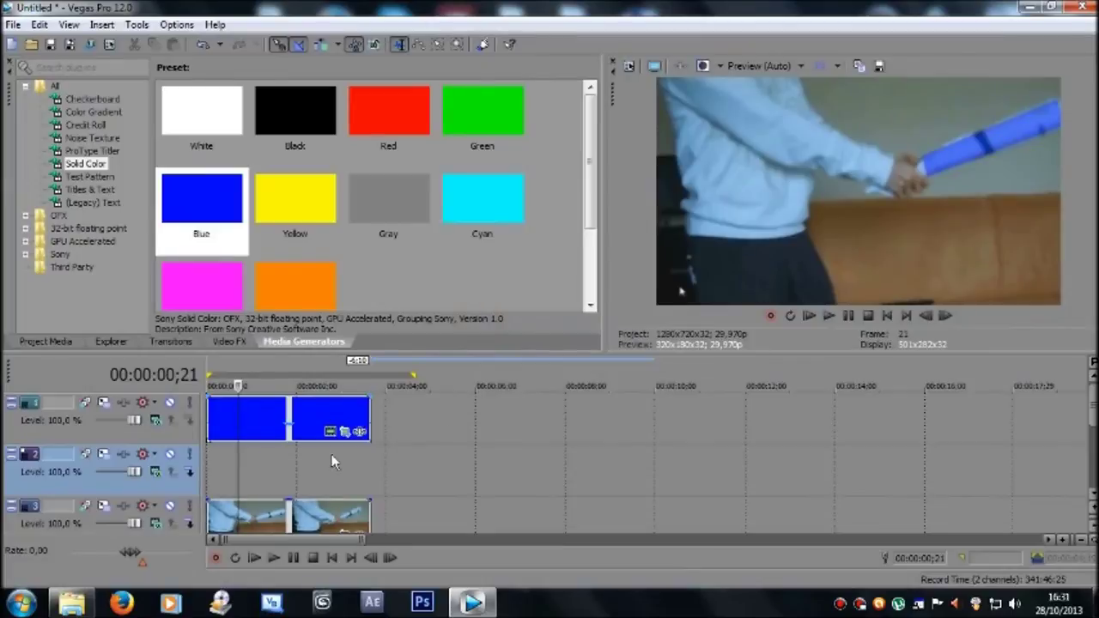
right_click(262, 427)
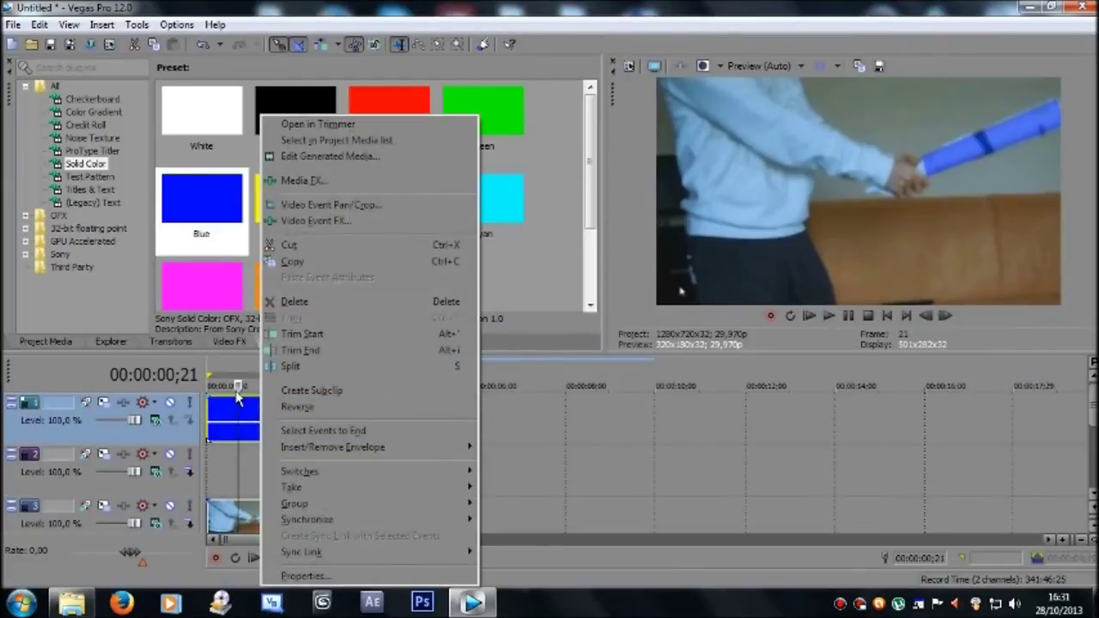
left_click(291, 261)
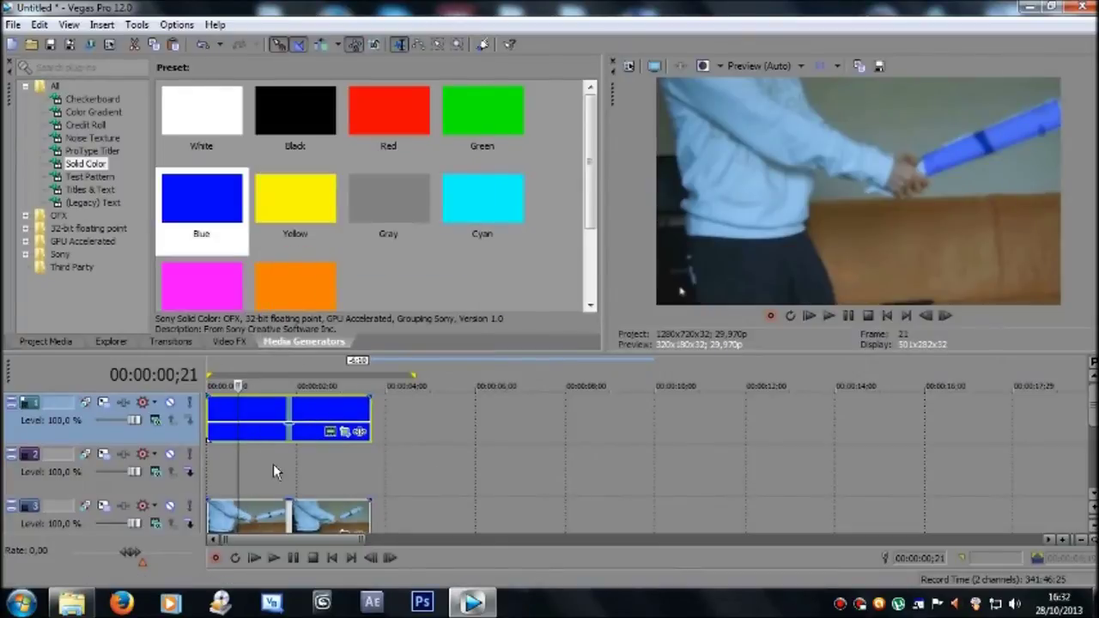
right_click(296, 461)
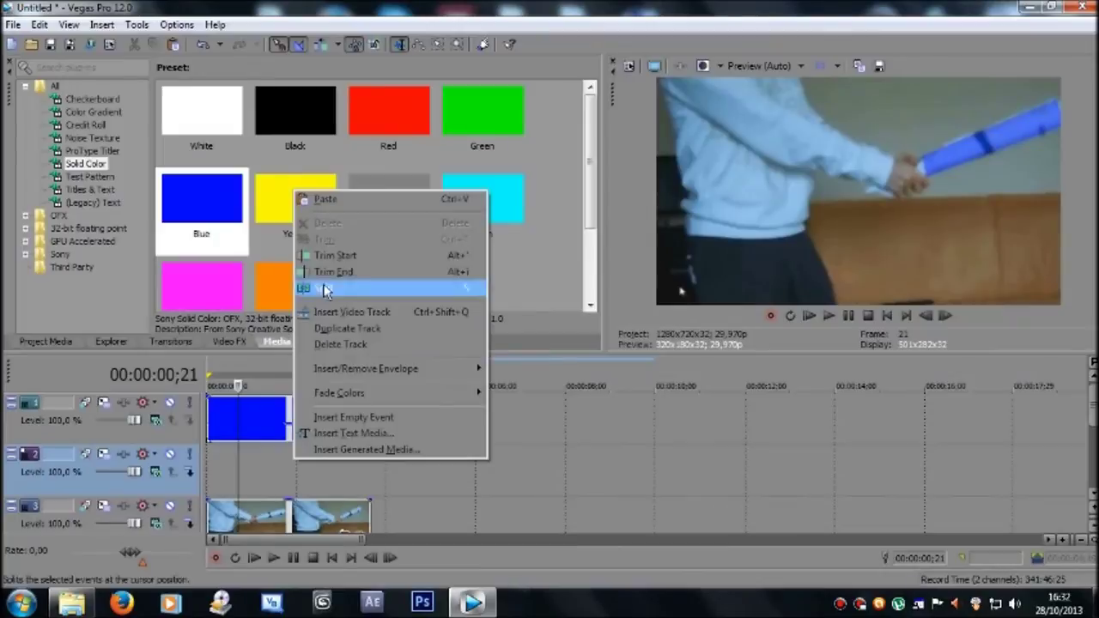
left_click(339, 204)
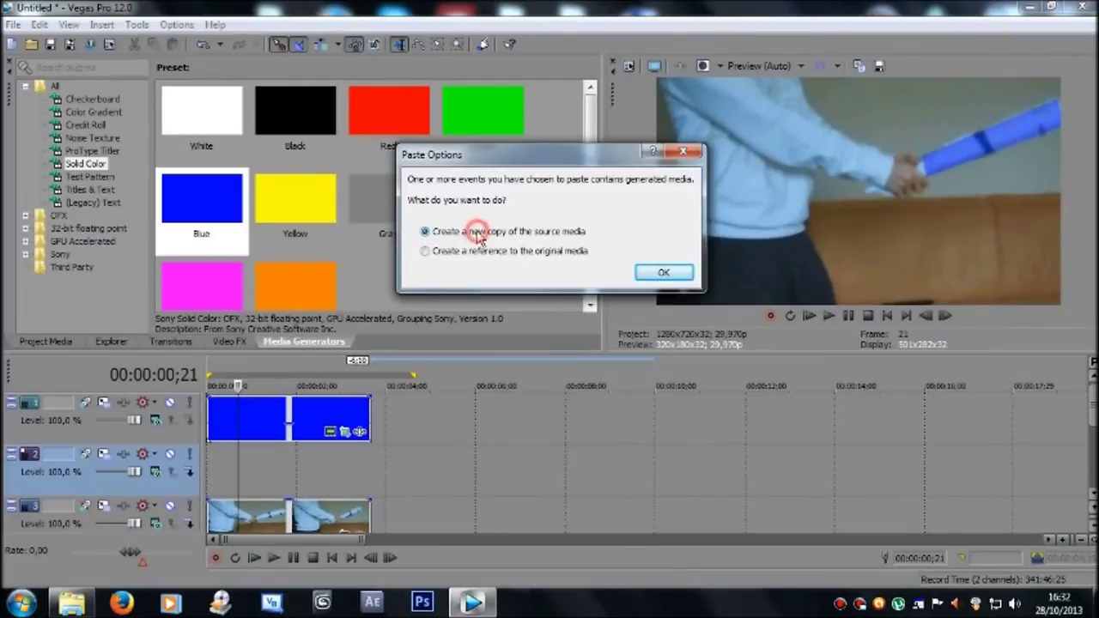
left_click(661, 272)
left_click_drag(286, 470, 216, 464)
Step: Trim the end of the footage event to 00:00:00;22, where the mask stops following the blade
left_click(266, 377)
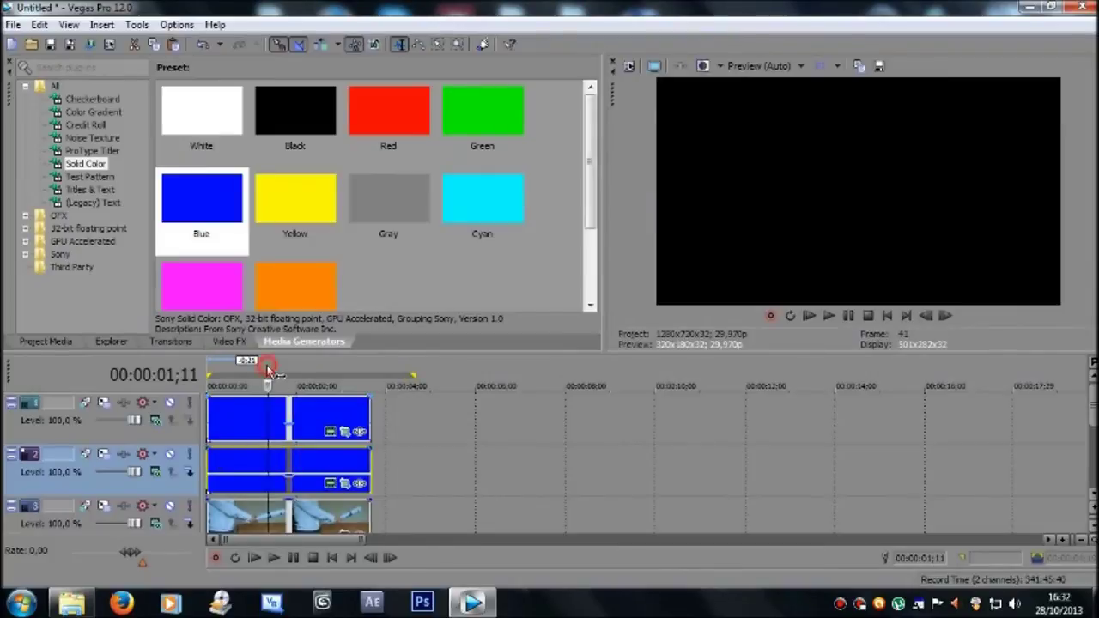
left_click(252, 378)
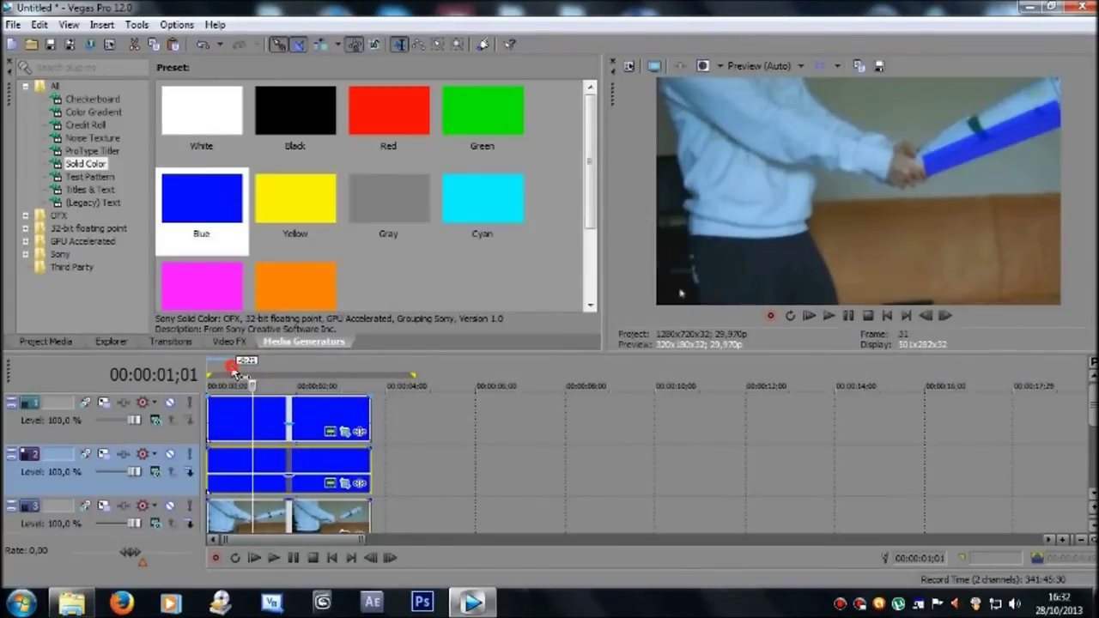
left_click(230, 380)
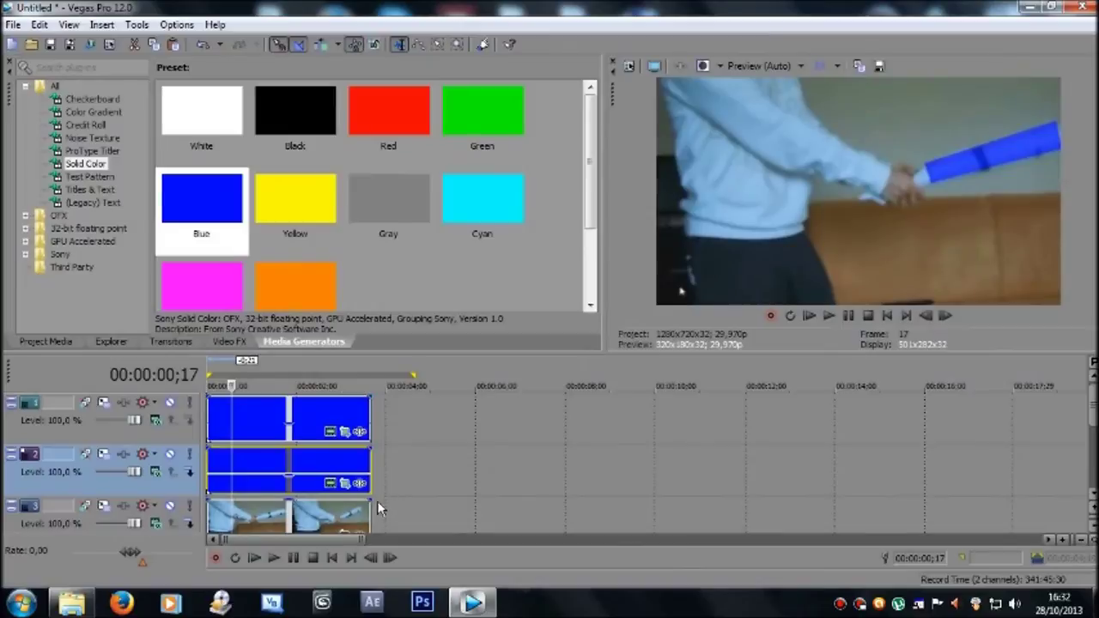
left_click(239, 371)
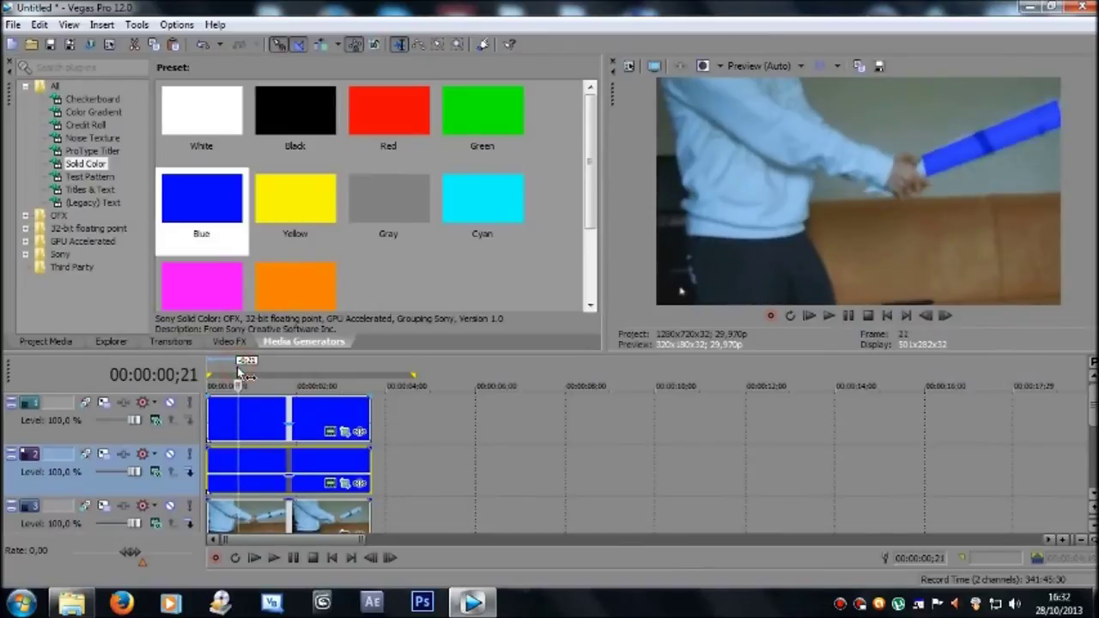
left_click(242, 373)
left_click(239, 372)
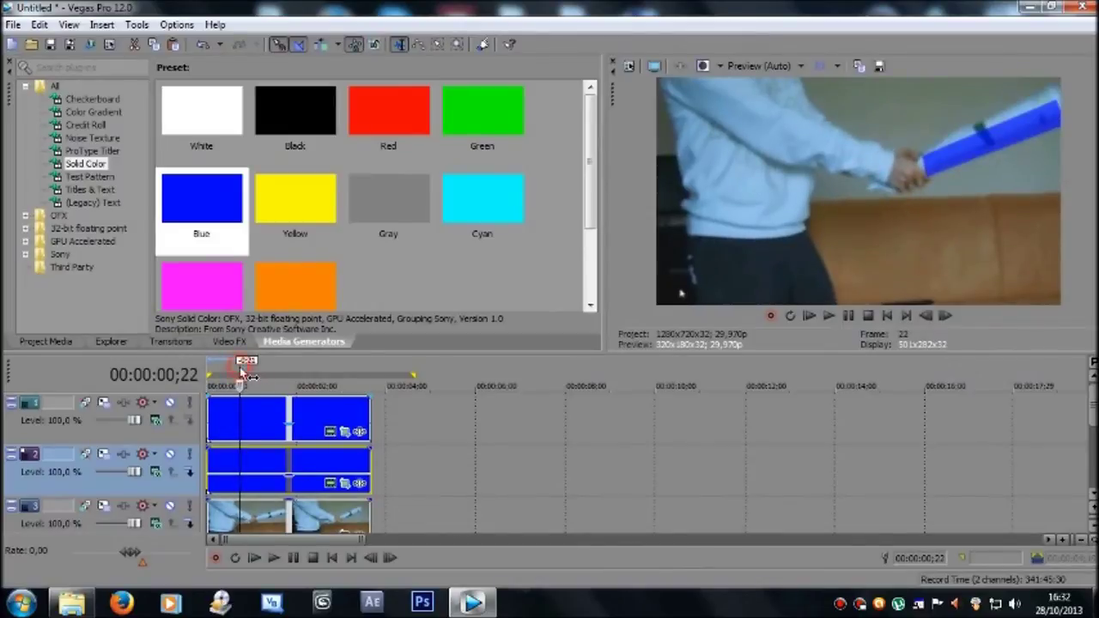
left_click(369, 513)
left_click_drag(369, 513, 239, 513)
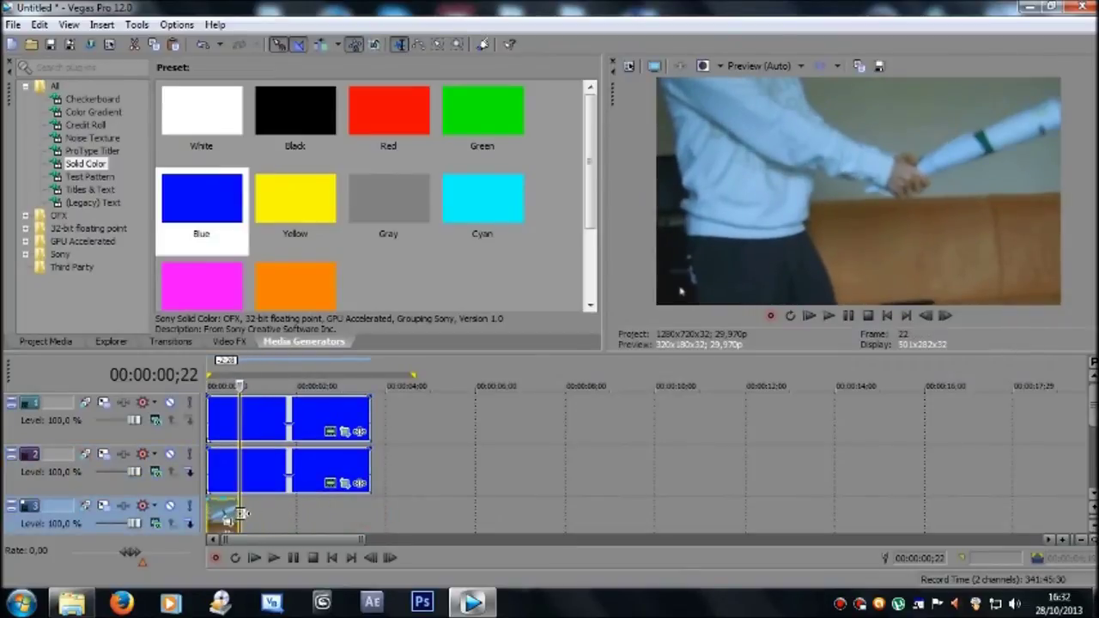
Step: Trim both blue events to end at 00:00:00;22 and raise their opacity to full while previewing frame 10
left_click_drag(365, 459, 242, 466)
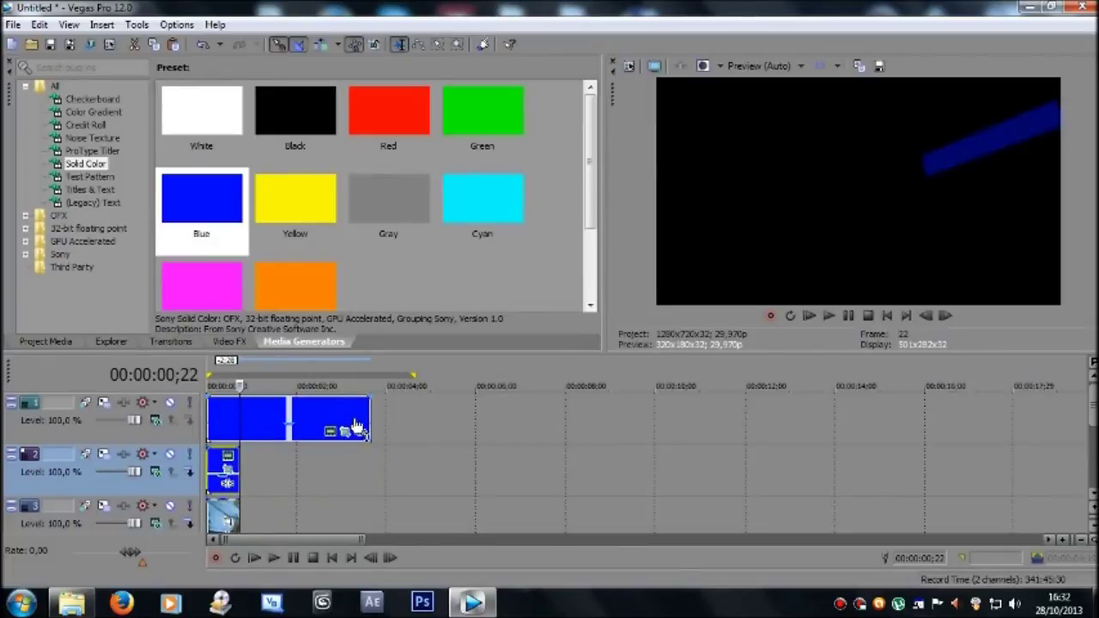
left_click_drag(367, 419, 240, 418)
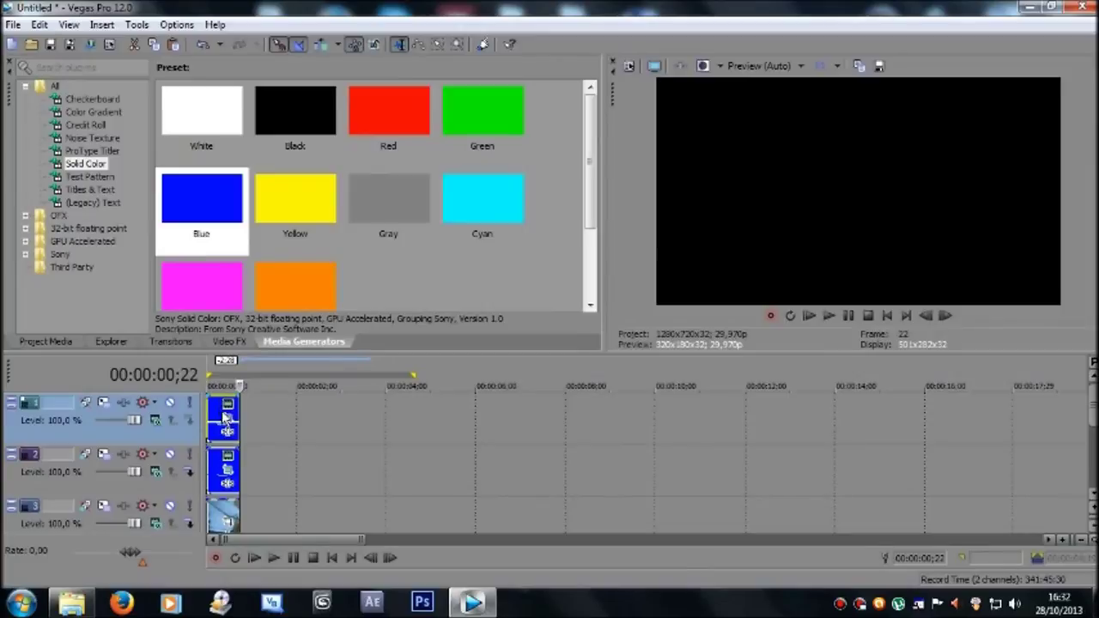
scroll(302, 422, "up", 5)
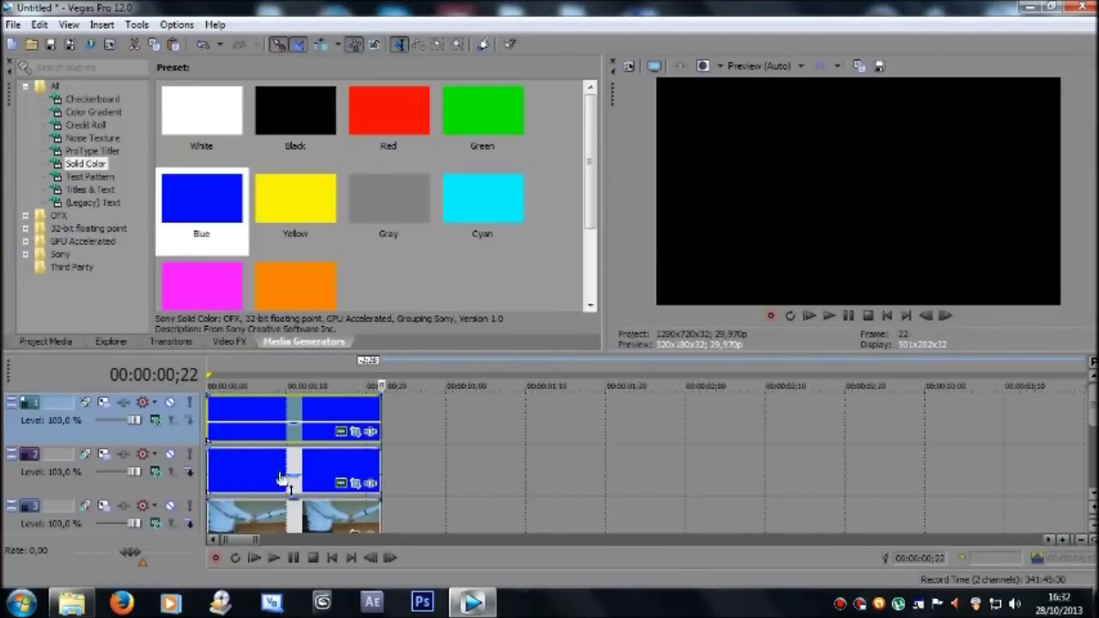
left_click(287, 375)
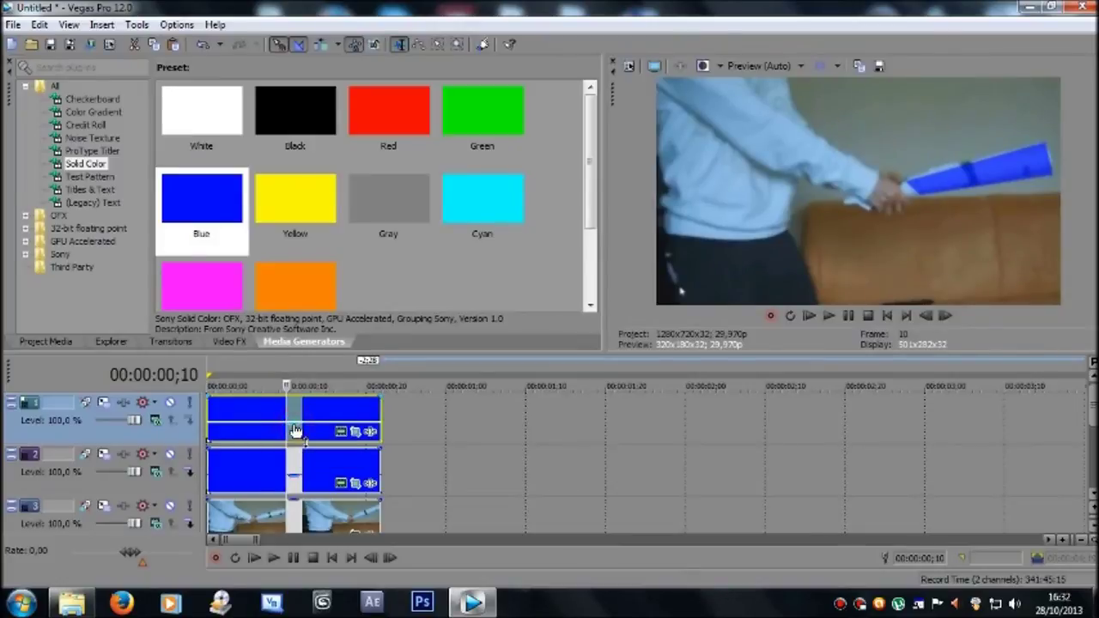
left_click_drag(294, 429, 301, 412)
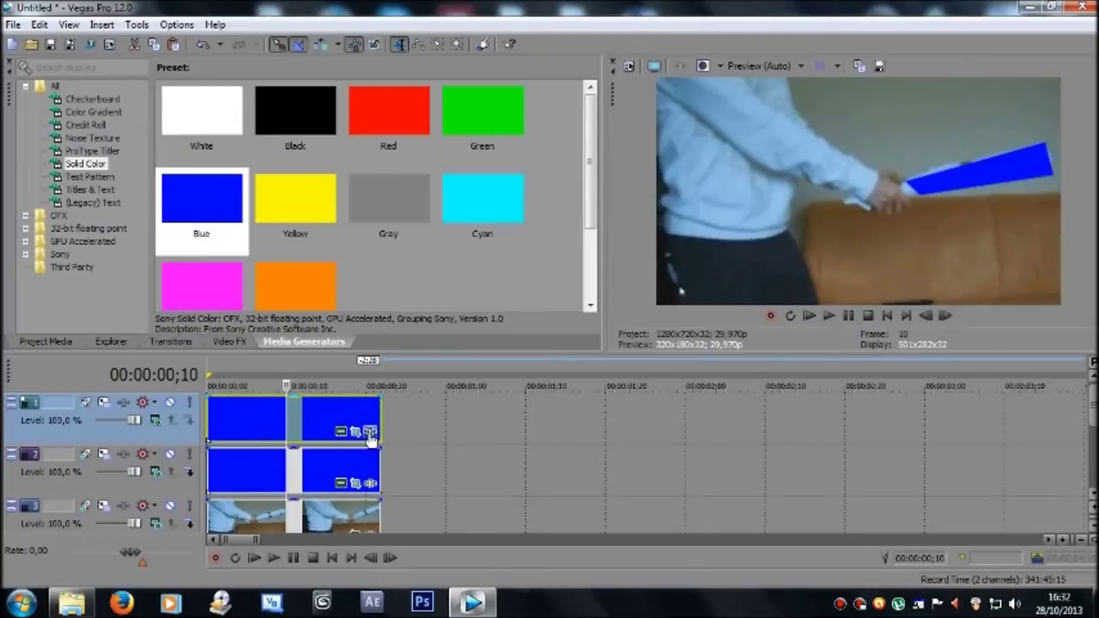
Step: Change the generated color of the solid color event on track 2 to near-white, 0,95; 1,0; 1,0; 1,0, and close its settings
left_click(356, 484)
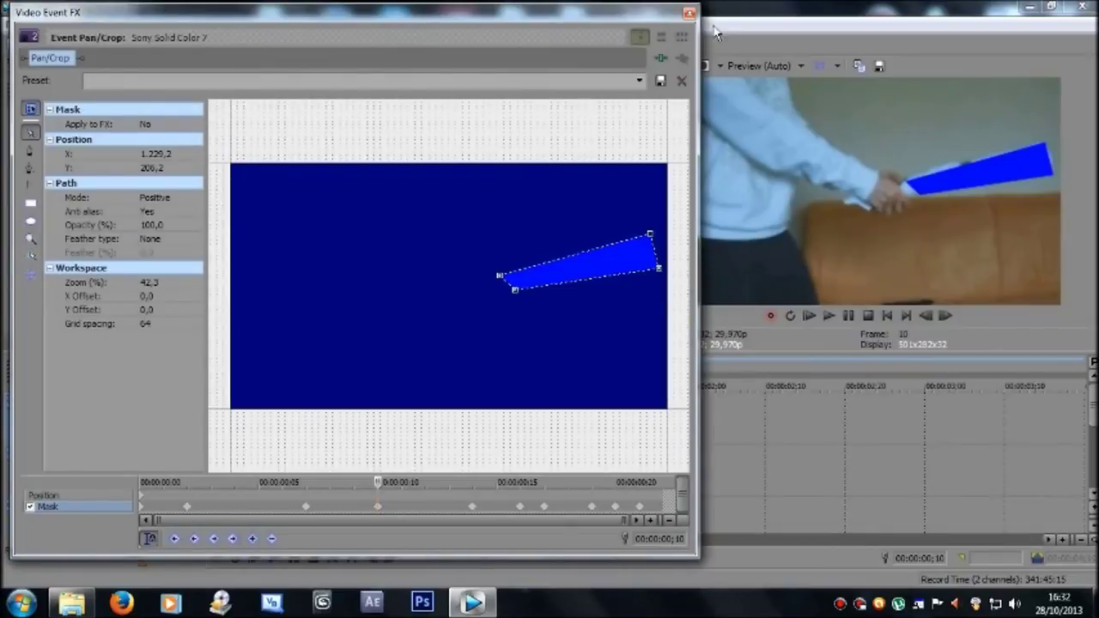
left_click(688, 13)
left_click(344, 485)
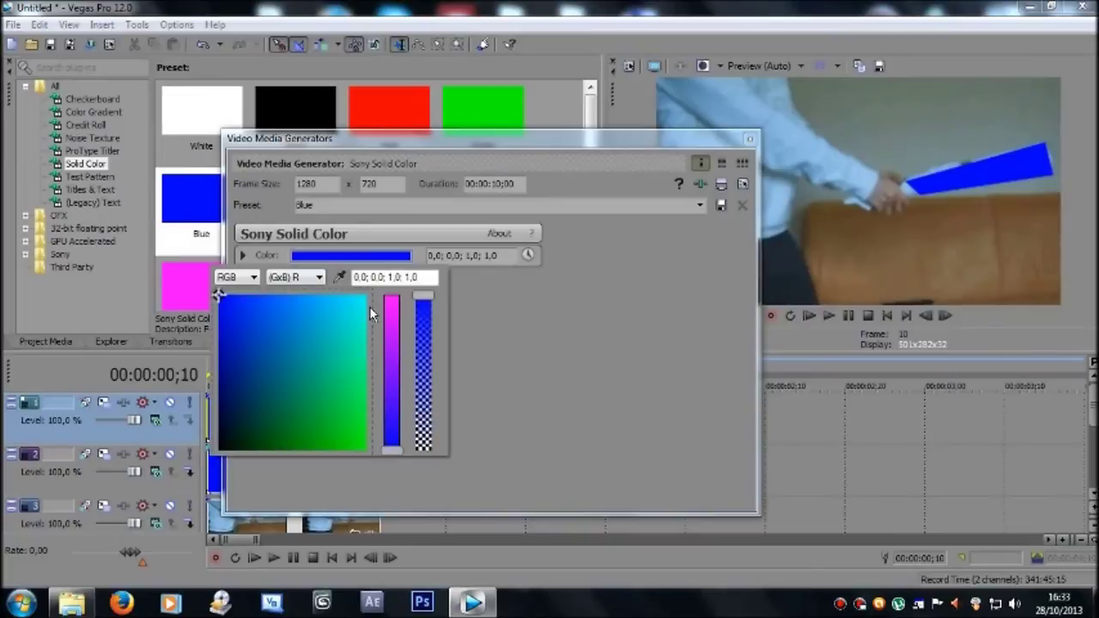
left_click_drag(219, 298, 366, 297)
mouse_move(390, 445)
left_mouse_down()
mouse_move(388, 298)
mouse_move(391, 445)
left_mouse_up()
left_click_drag(394, 316, 391, 303)
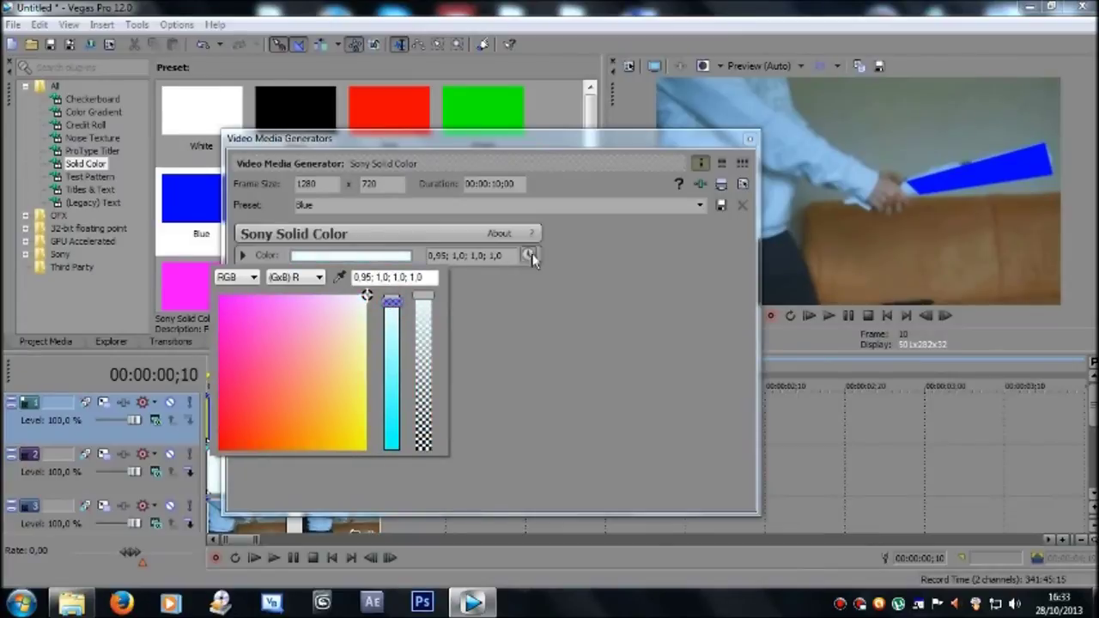
left_click(495, 302)
left_click(721, 204)
left_click(694, 259)
left_click(751, 140)
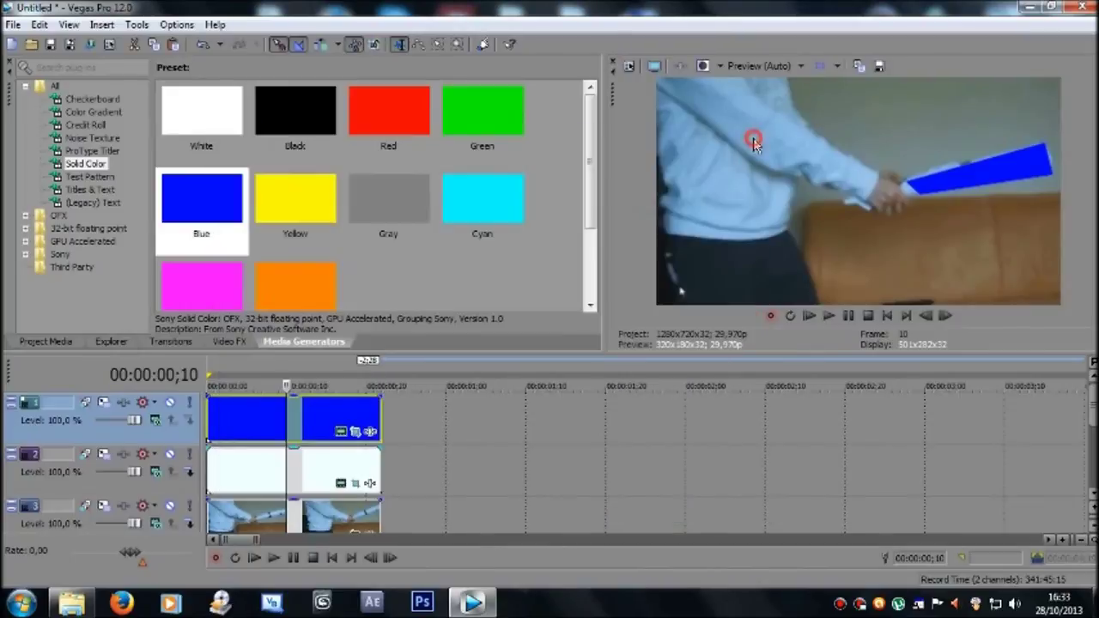
Step: Add the Sony Gaussian Blur and Sony Glow effects to the blue event on track 1
left_click(370, 432)
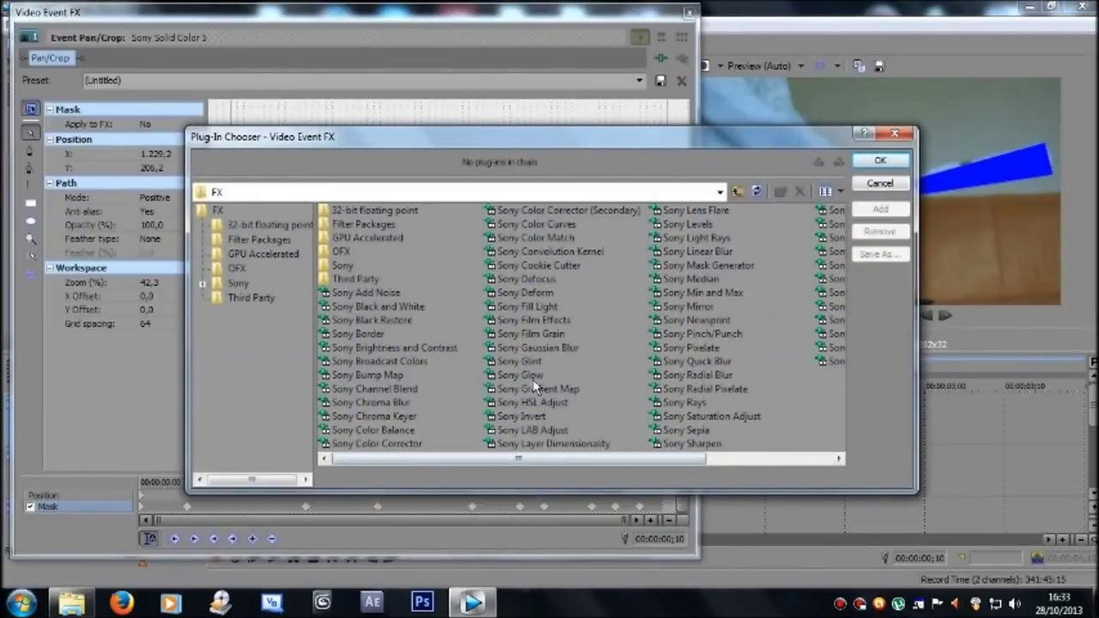
left_click(533, 374)
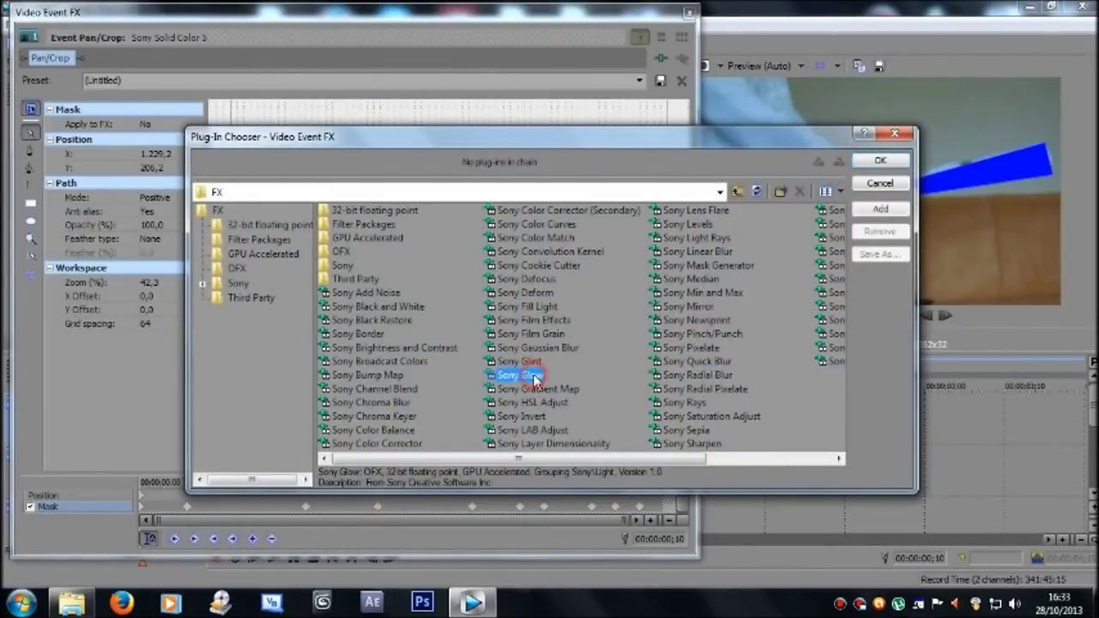
left_click(547, 348, "ctrl")
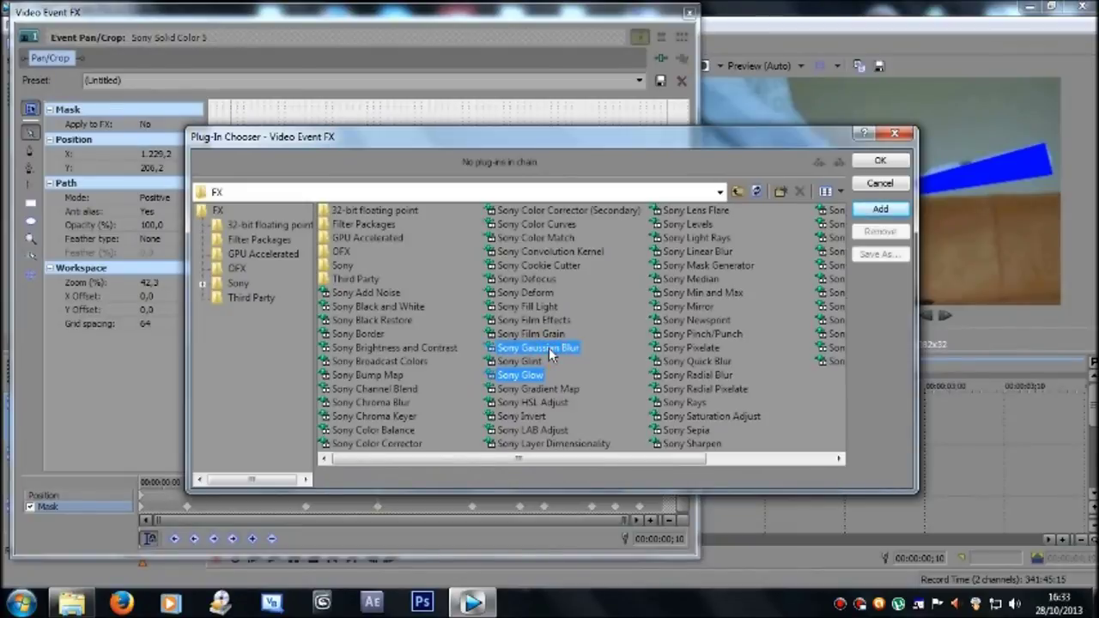
left_click(881, 161)
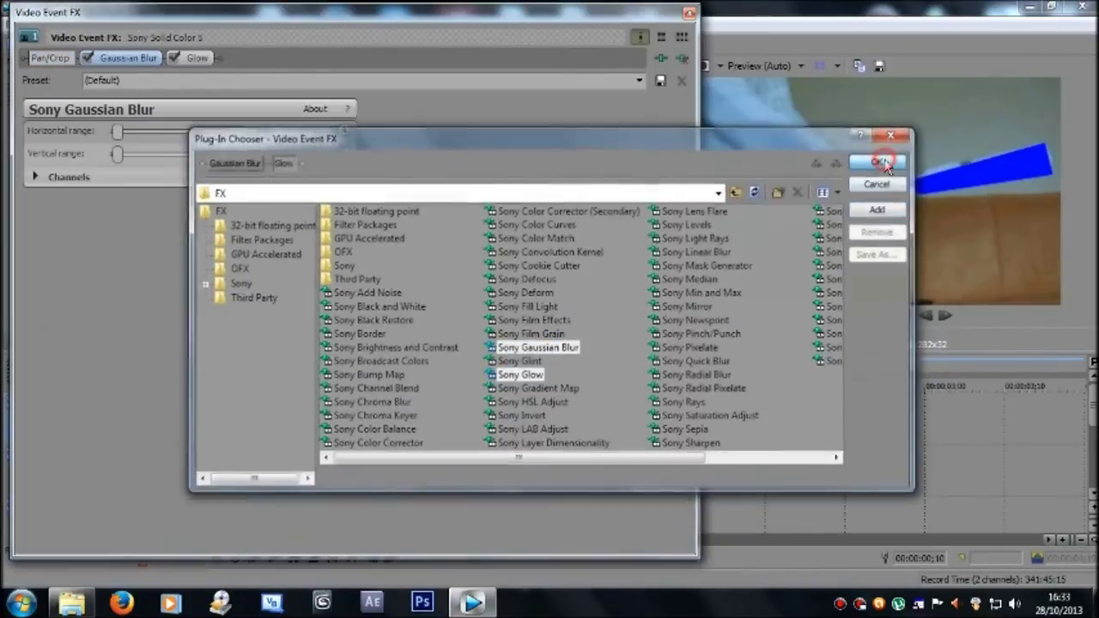
Step: Set the Sony Glow effect to glow percent 0,224, intensity 1,088 and suppression 0,544
left_click(182, 58)
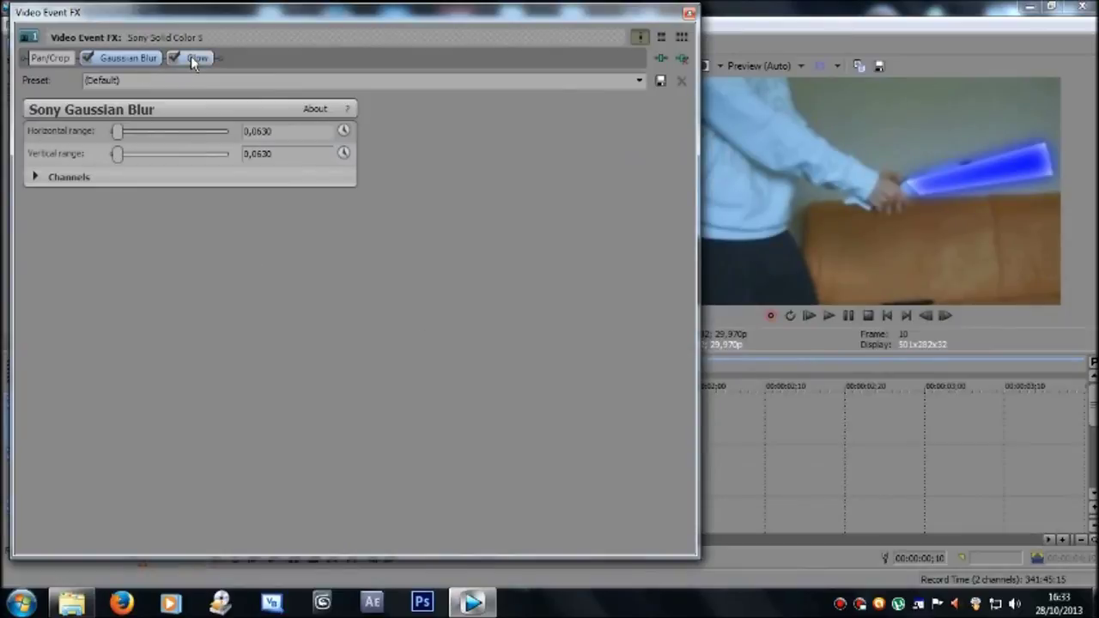
left_click_drag(350, 14, 351, 17)
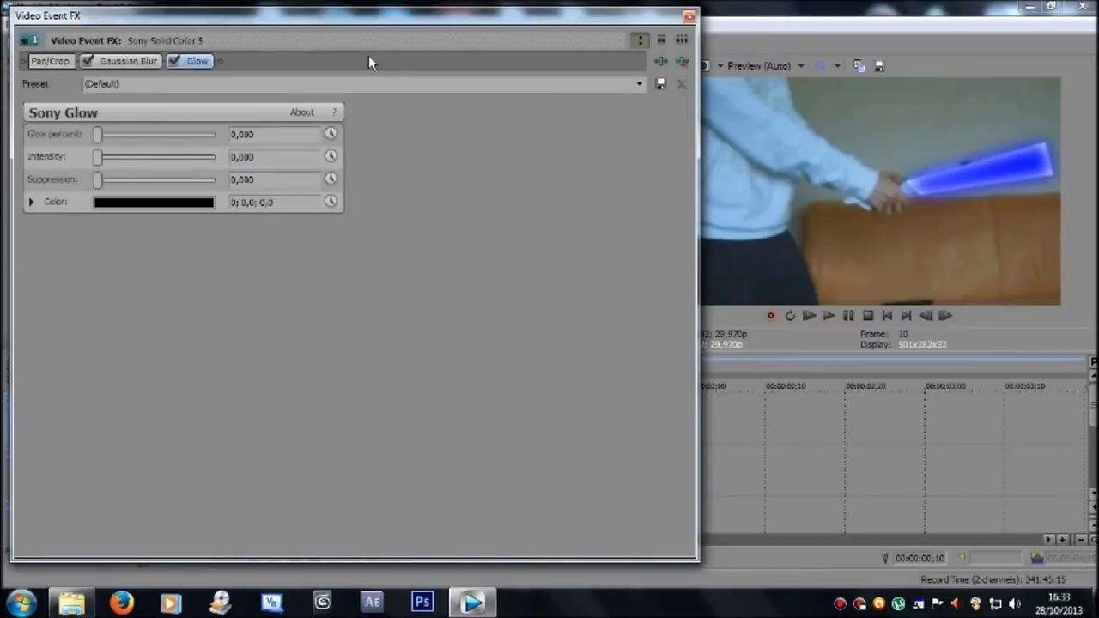
left_click_drag(97, 156, 105, 161)
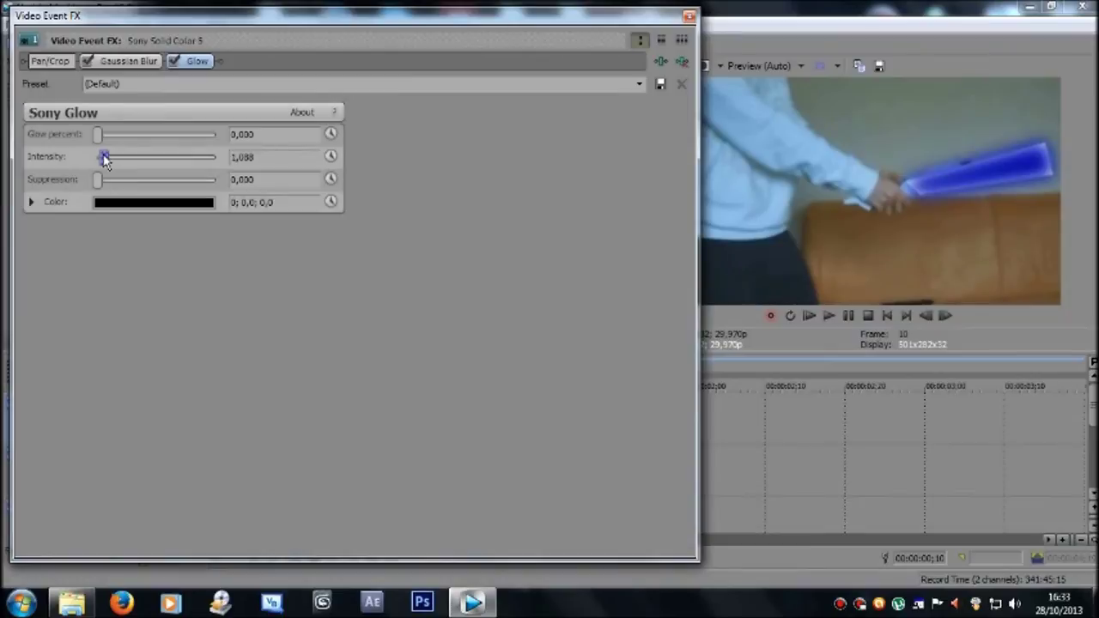
left_click_drag(95, 183, 135, 178)
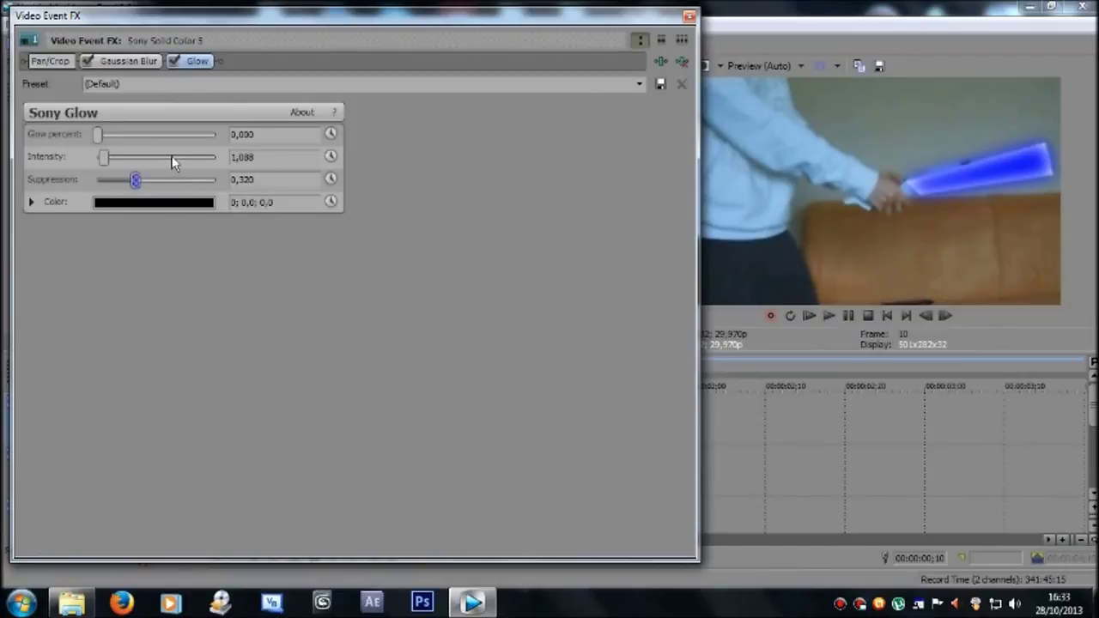
left_click(101, 135)
left_click_drag(101, 135, 125, 135)
left_click_drag(134, 179, 164, 180)
Step: Set the Gaussian Blur to horizontal range 0,1633 and vertical range 0,0884, review the Glow settings, and close the effects window
left_click(146, 61)
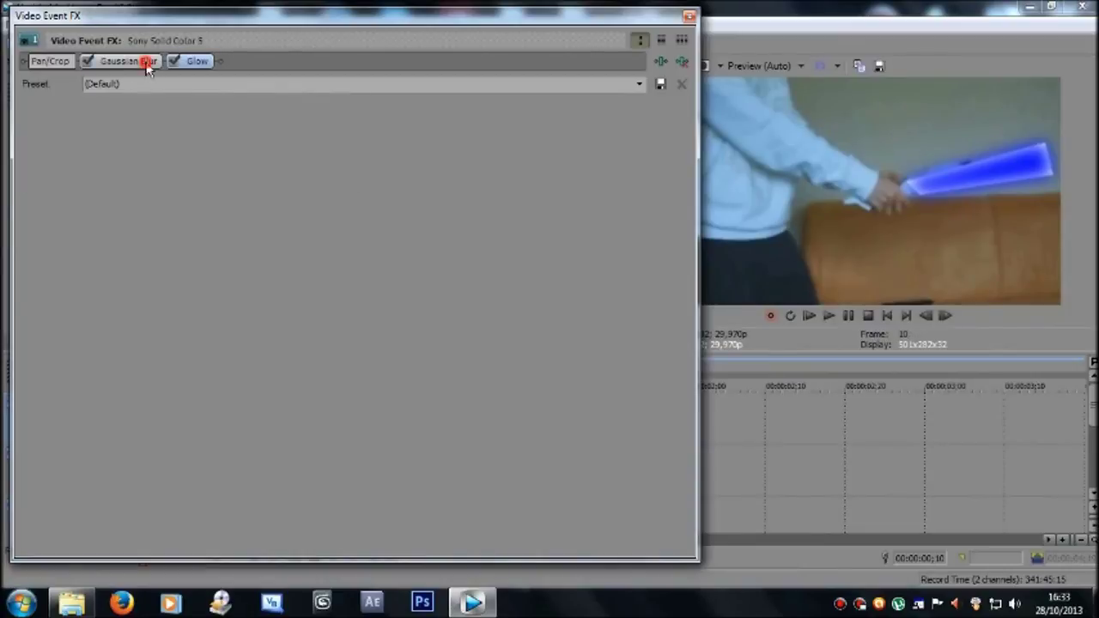
left_click_drag(116, 135, 124, 157)
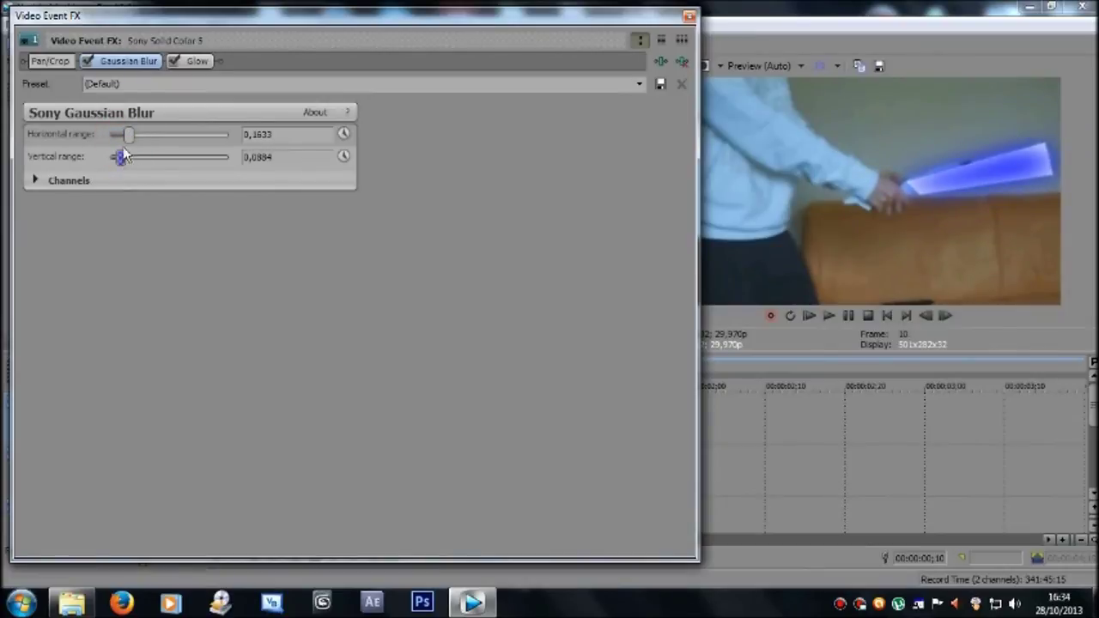
left_click(194, 61)
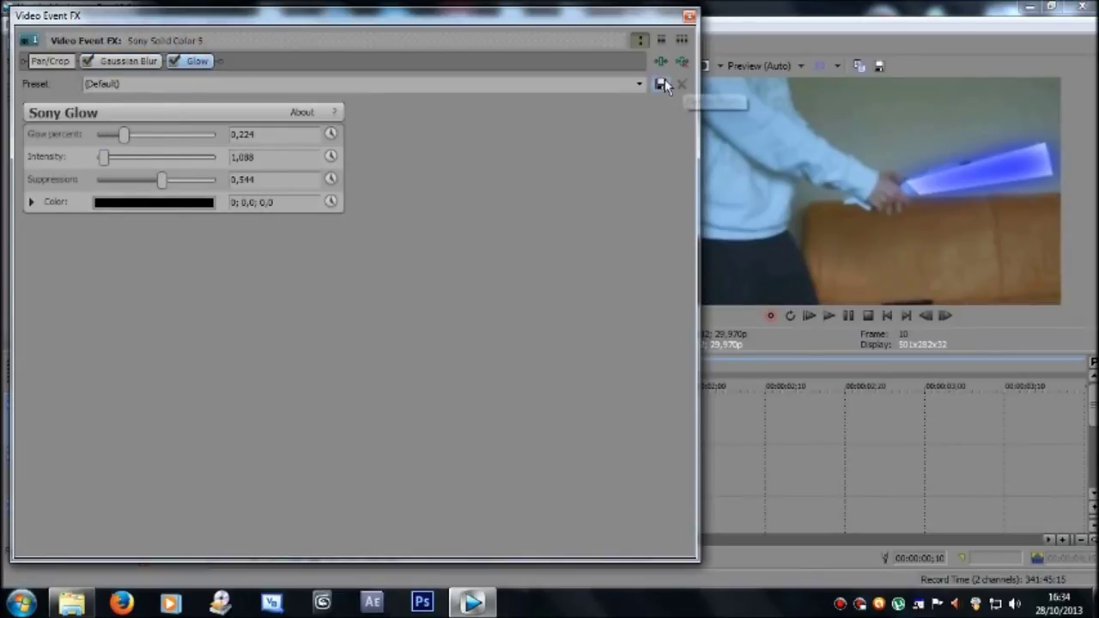
left_click(688, 16)
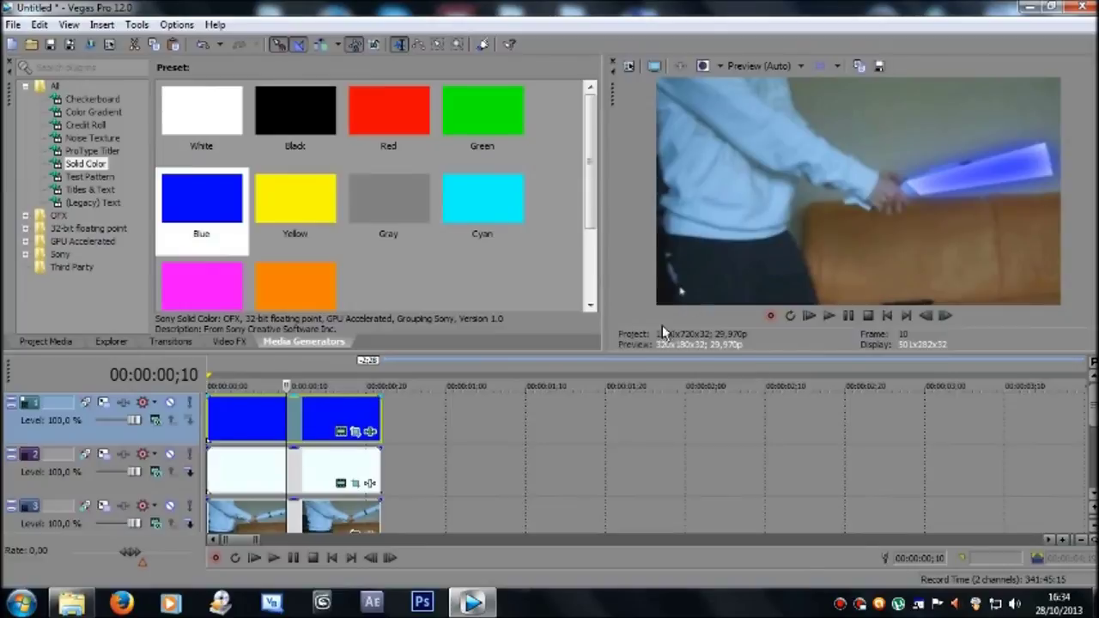
Step: Play the sequence from the start and step through its frames to check how the glowing blade follows the motion
left_click(811, 316)
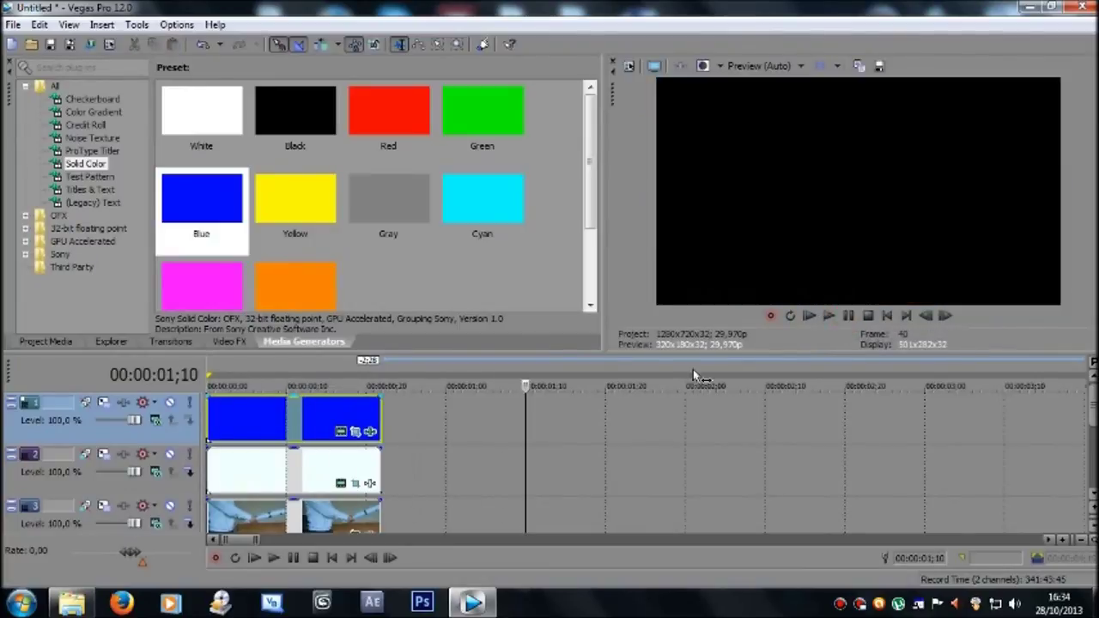
key("space")
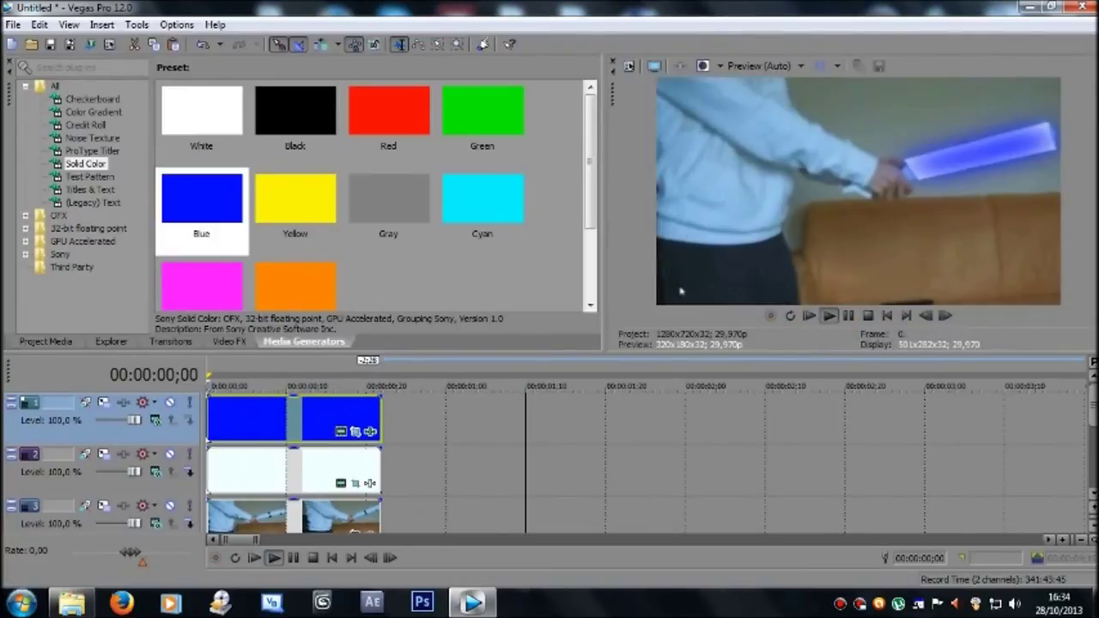
key("space")
left_click(942, 316)
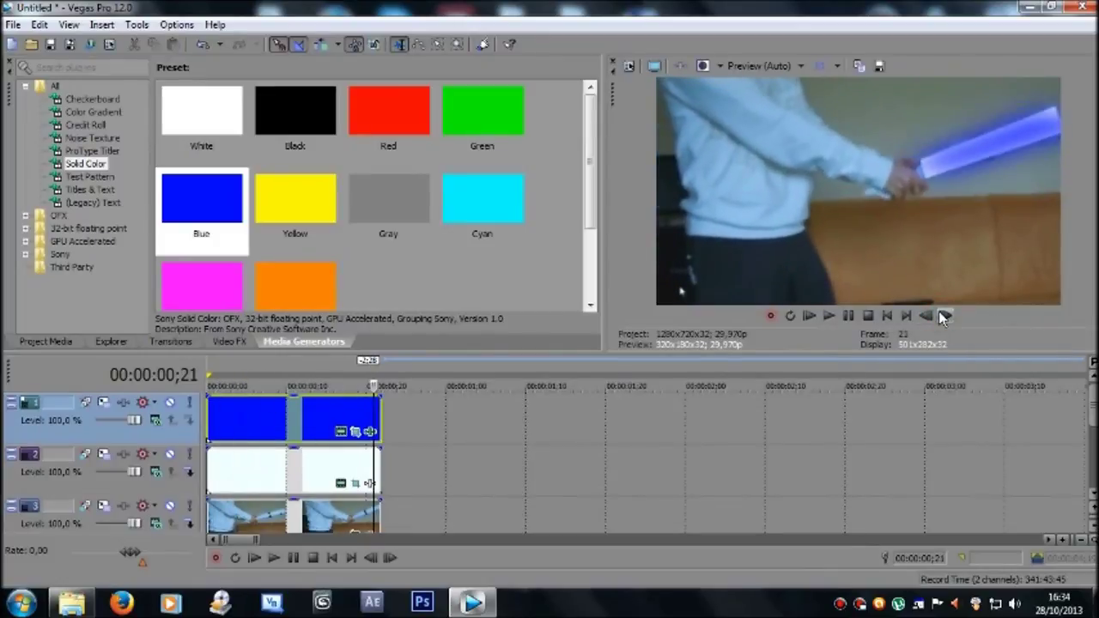
left_click(925, 317)
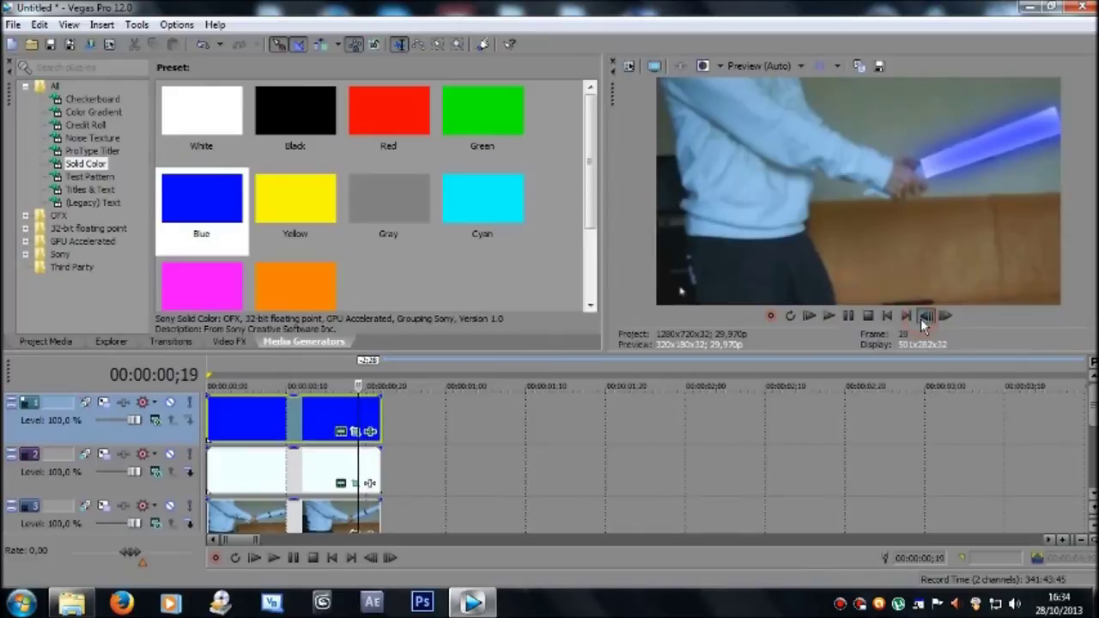
left_click(941, 316)
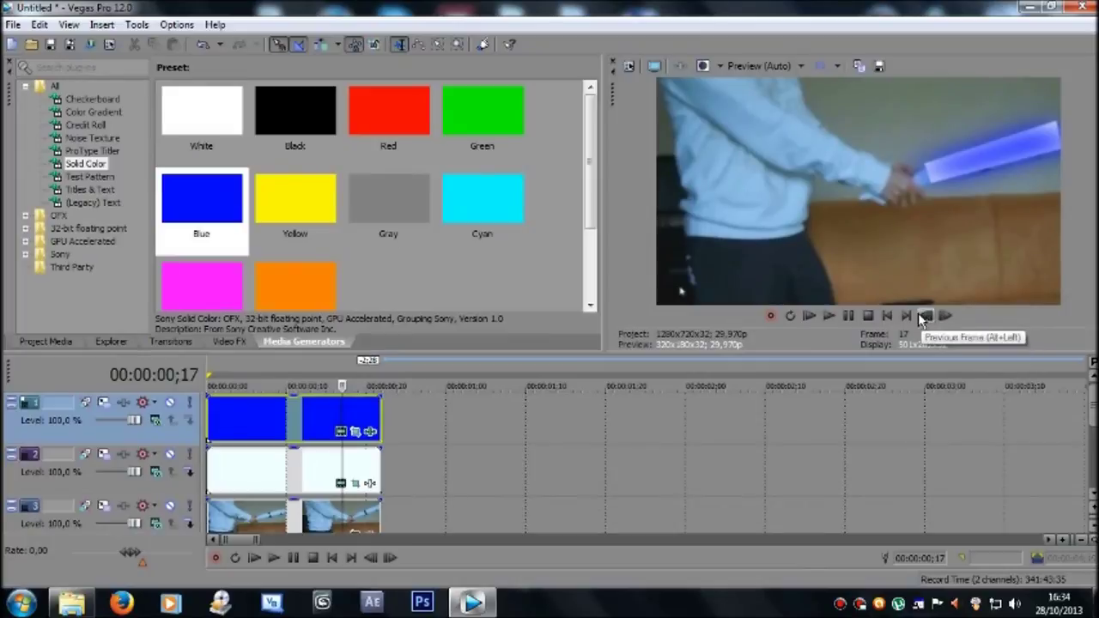
left_click(923, 316)
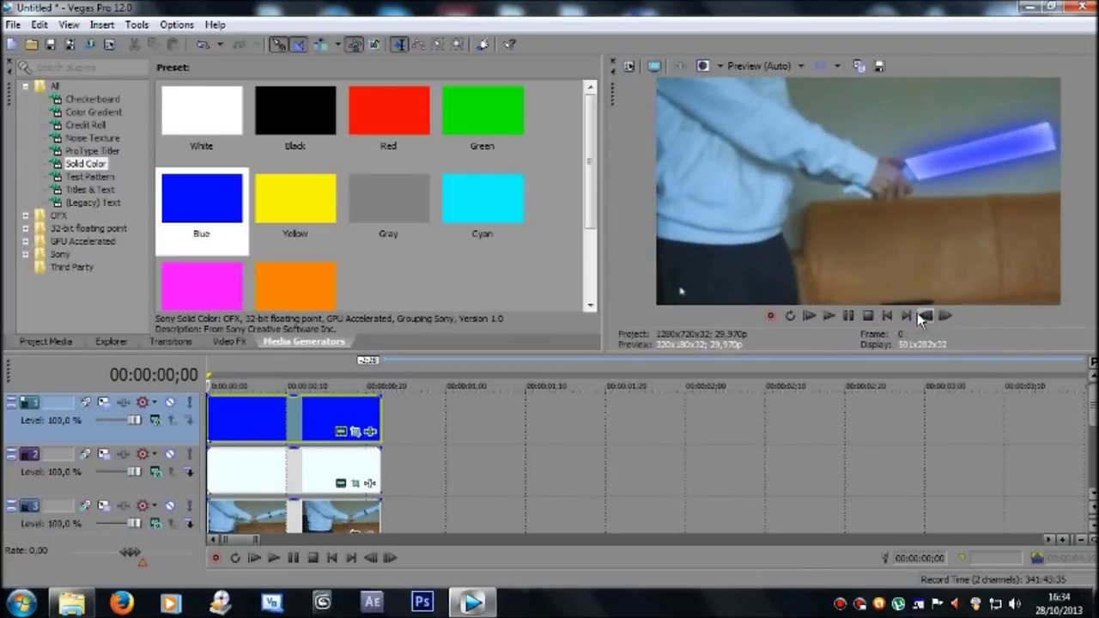